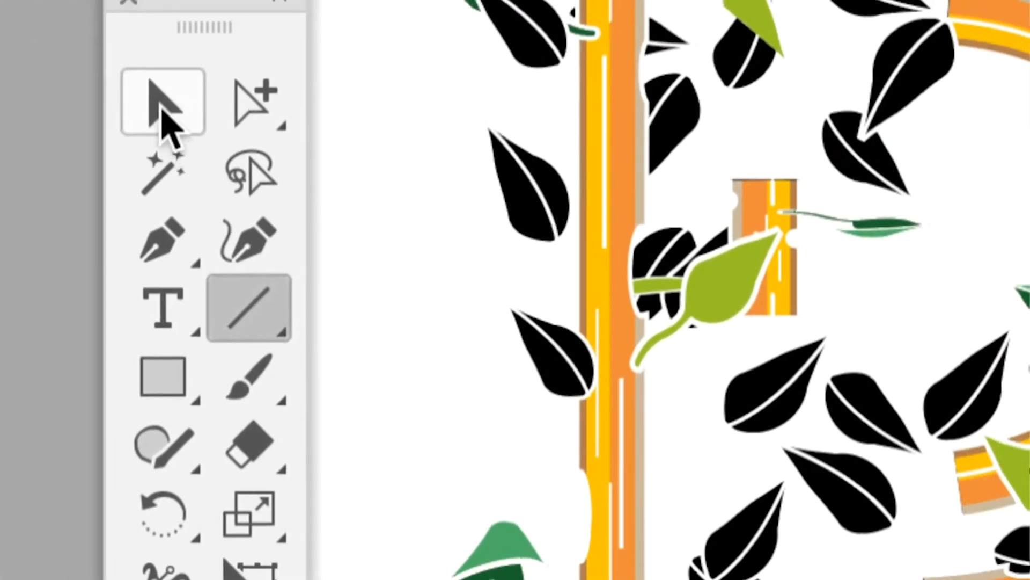
# - Place the black leaf brush's artwork on the empty canvas beside the artboard and select it
pyautogui.click(165, 114)
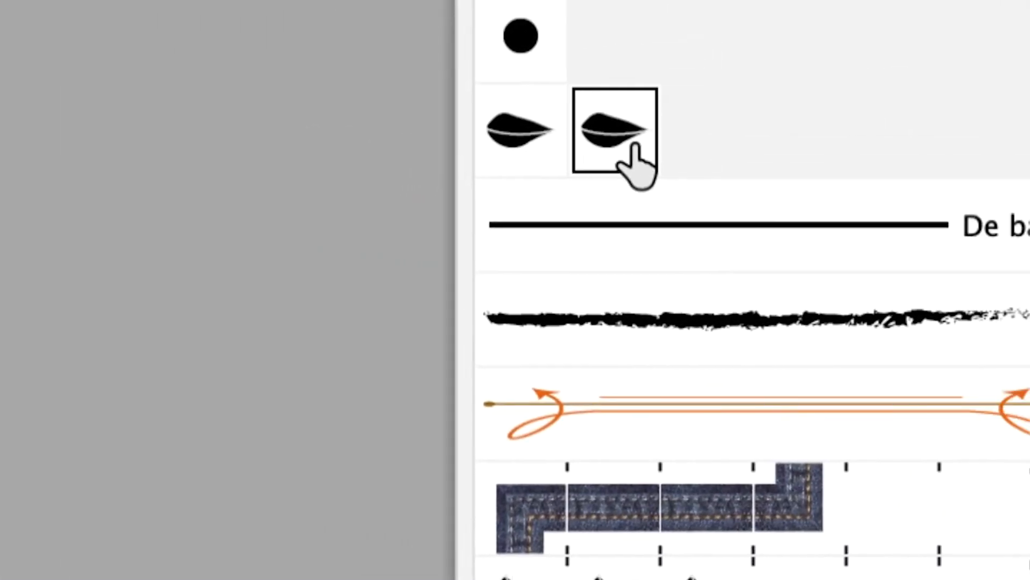
pyautogui.click(536, 161)
pyautogui.moveTo(534, 155); pyautogui.dragTo(36, 103)
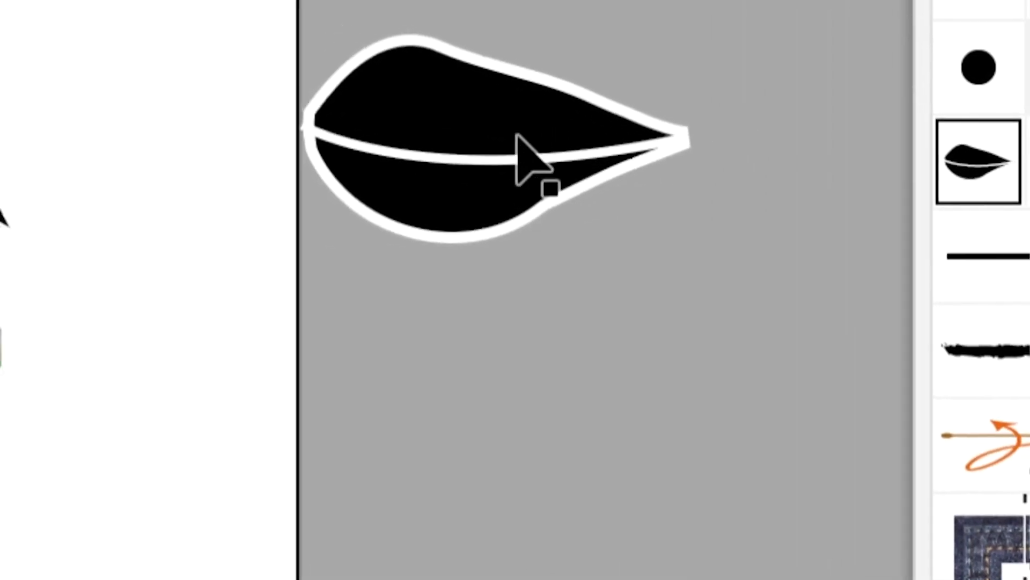
pyautogui.click(322, 131)
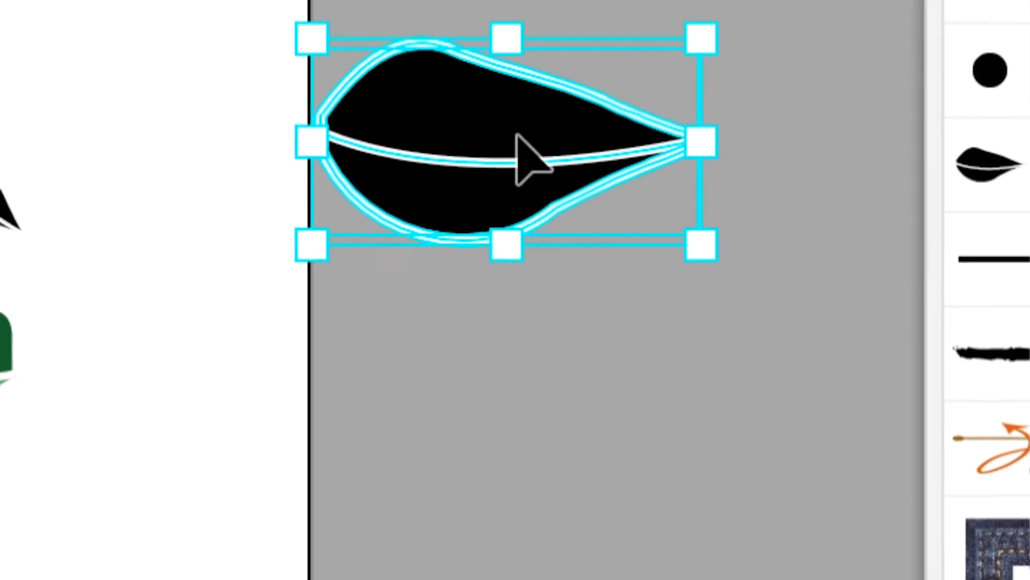
pyautogui.moveTo(518, 139); pyautogui.dragTo(529, 236)
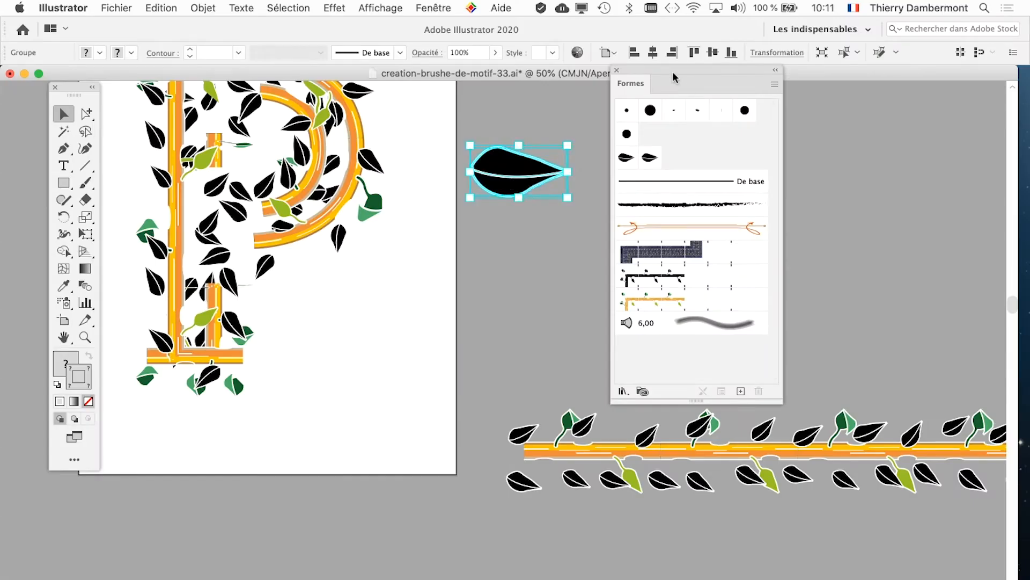
# - Display the document's layer list in a compact window beside the enlarged leaf artwork
pyautogui.moveTo(673, 78); pyautogui.dragTo(827, 104)
pyautogui.press('super+1')
pyautogui.moveTo(477, 292); pyautogui.dragTo(493, 334)
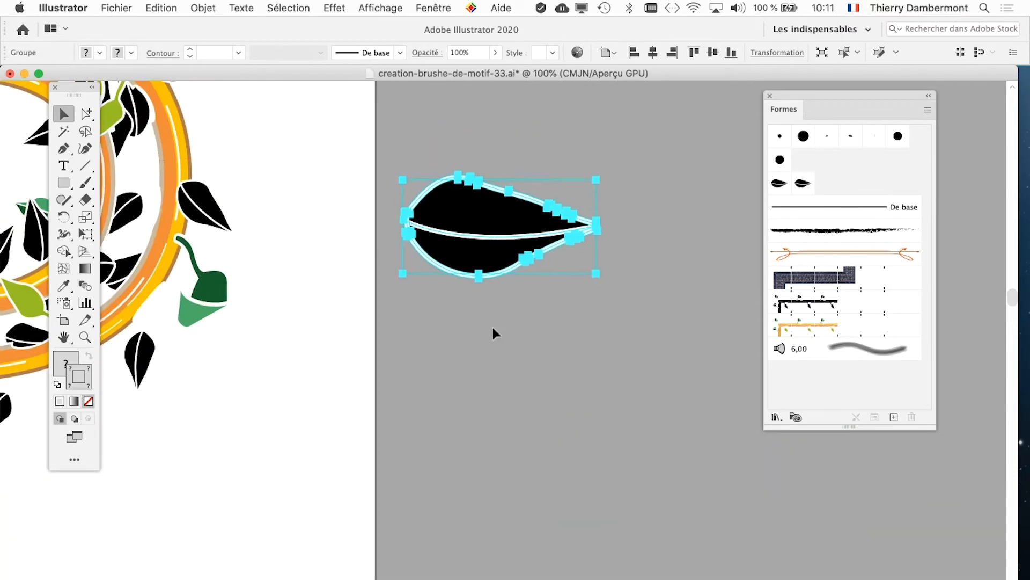
pyautogui.press('super+plus')
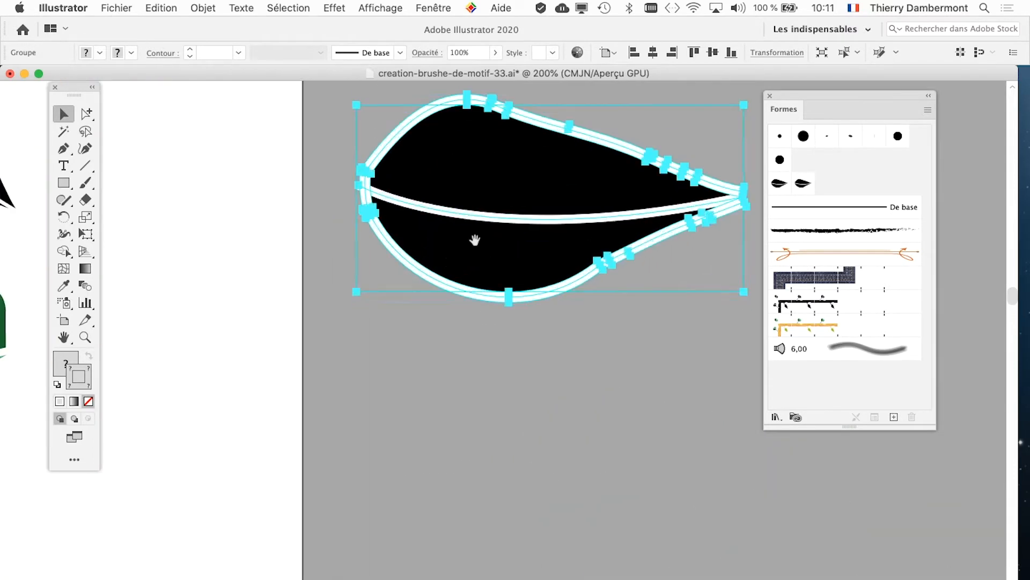
pyautogui.moveTo(475, 240); pyautogui.dragTo(424, 311)
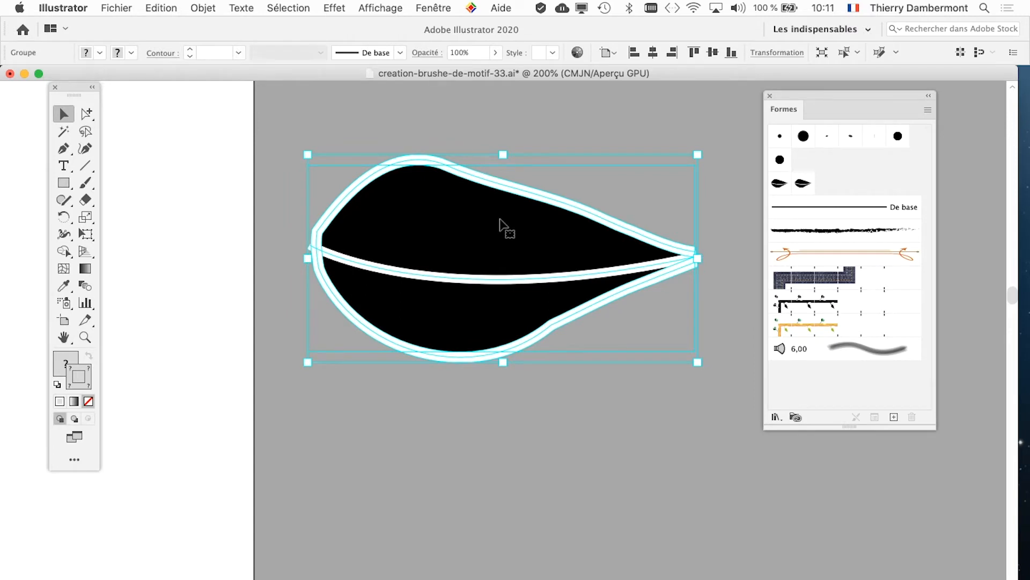
pyautogui.click(449, 7)
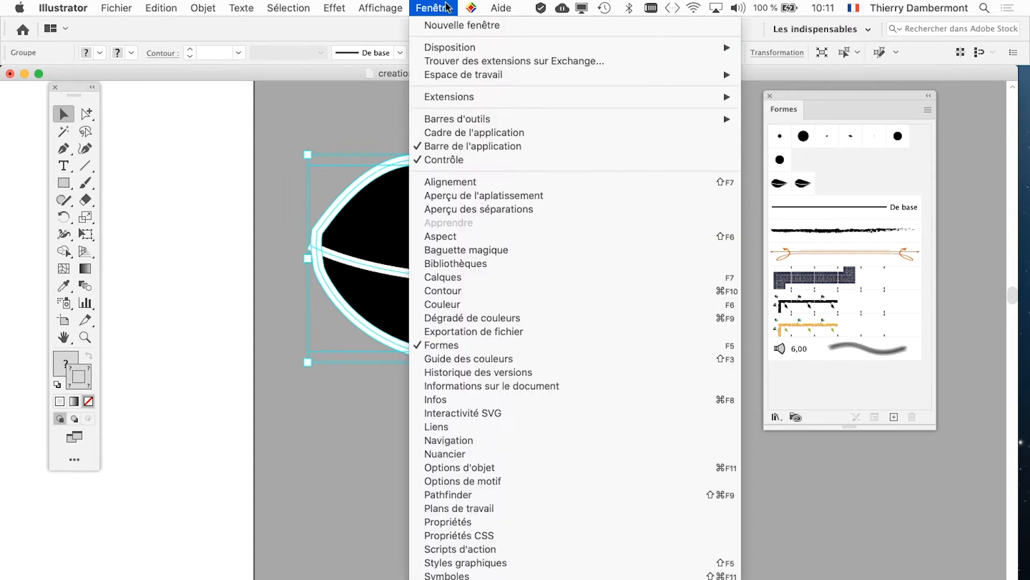
pyautogui.click(506, 283)
pyautogui.moveTo(747, 154); pyautogui.dragTo(581, 36)
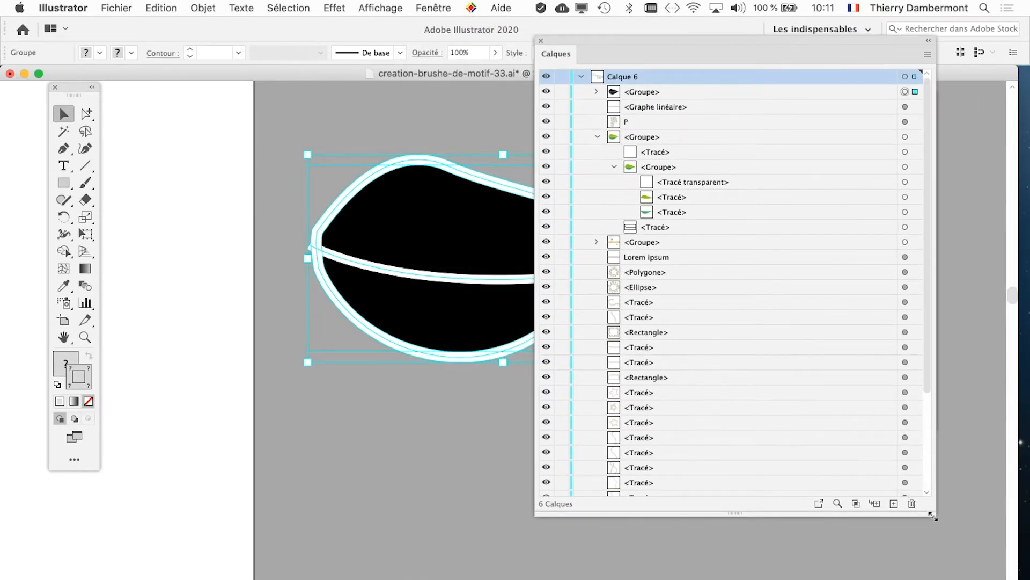
pyautogui.moveTo(934, 517); pyautogui.dragTo(857, 319)
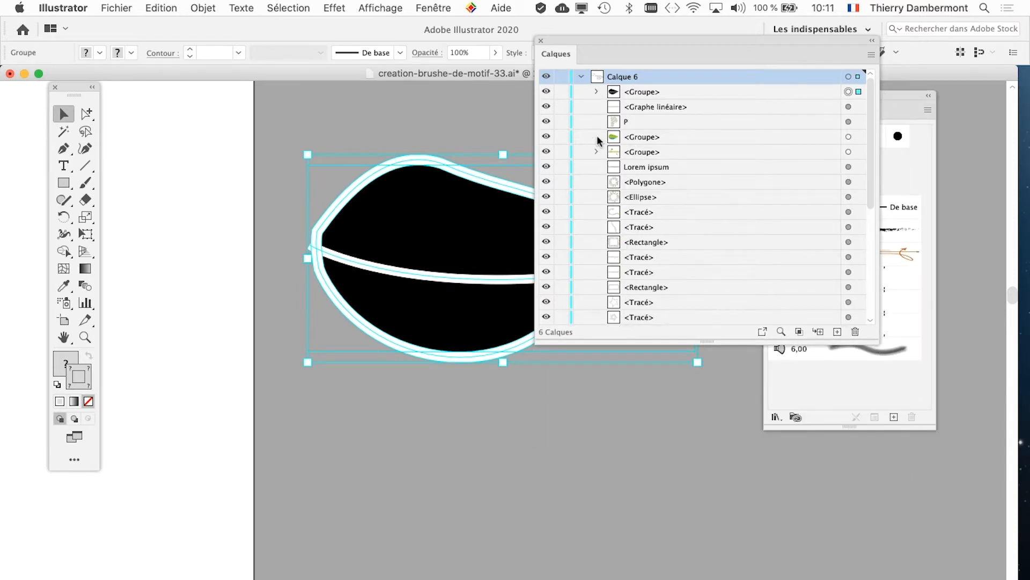
pyautogui.moveTo(600, 40); pyautogui.dragTo(642, 115)
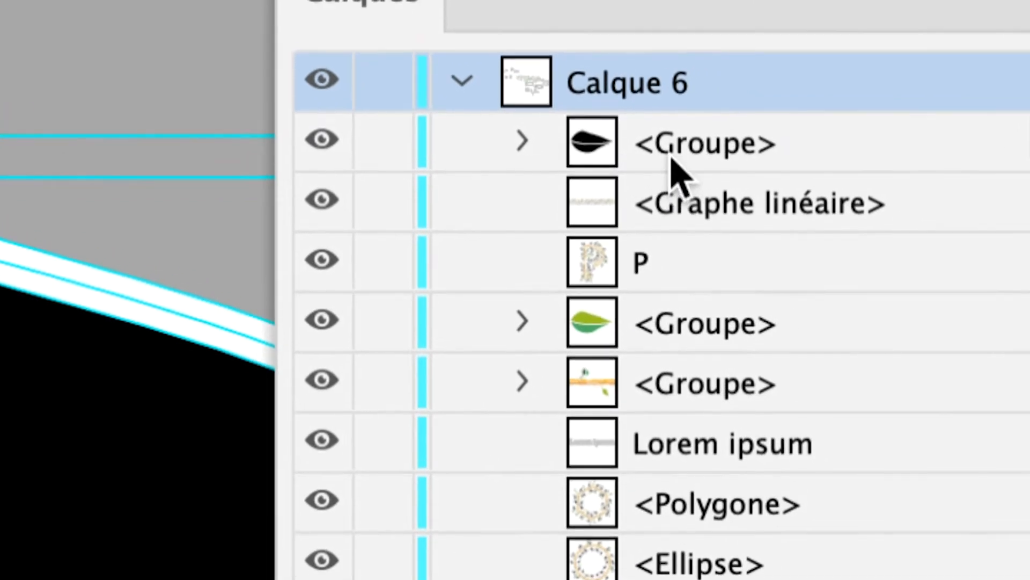
# - Expand the black leaf group in Calque 6, target its uppermost path and toggle that path's visibility
pyautogui.click(647, 157)
pyautogui.click(614, 146)
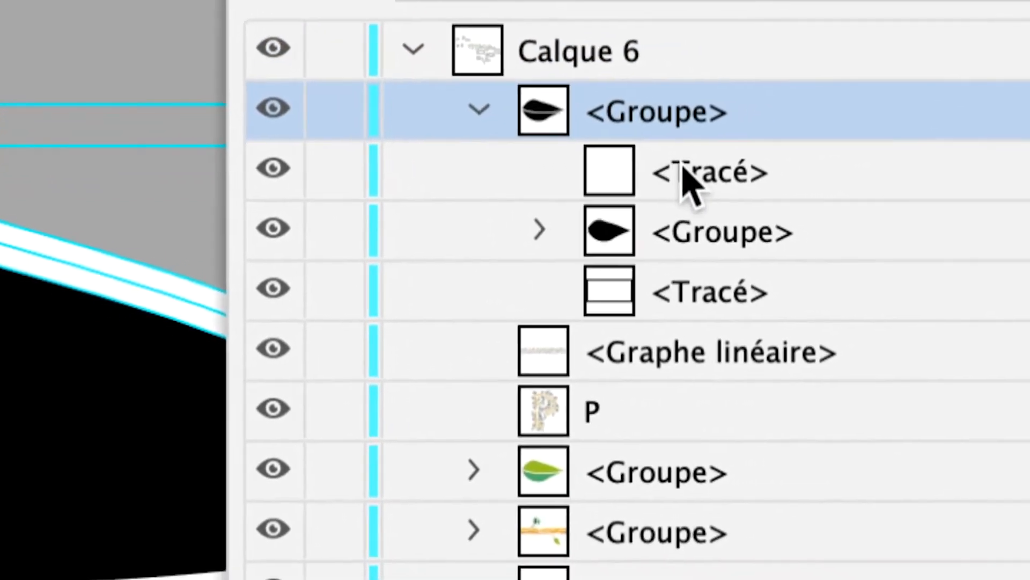
pyautogui.click(825, 226)
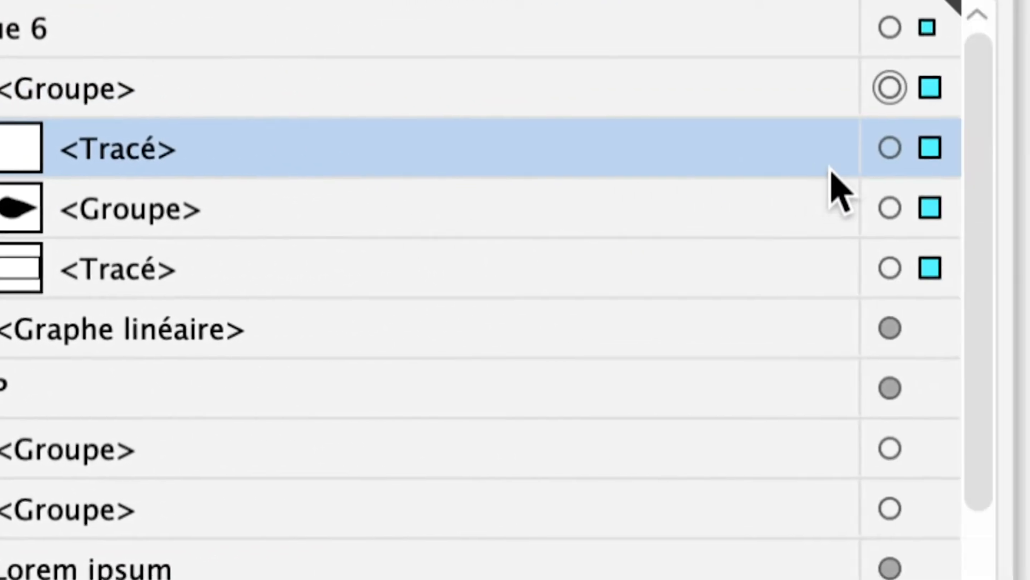
pyautogui.click(836, 162)
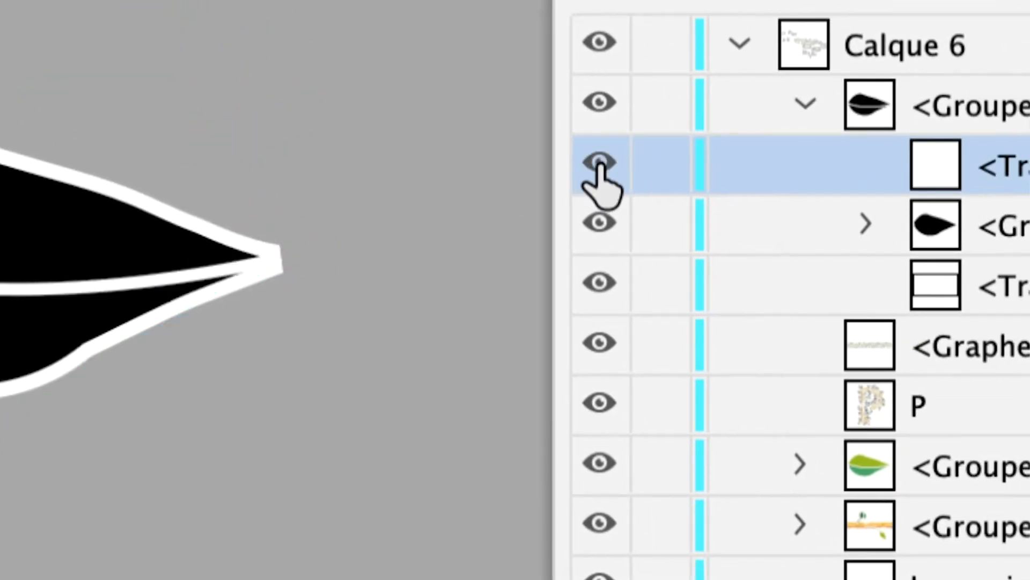
pyautogui.click(601, 164)
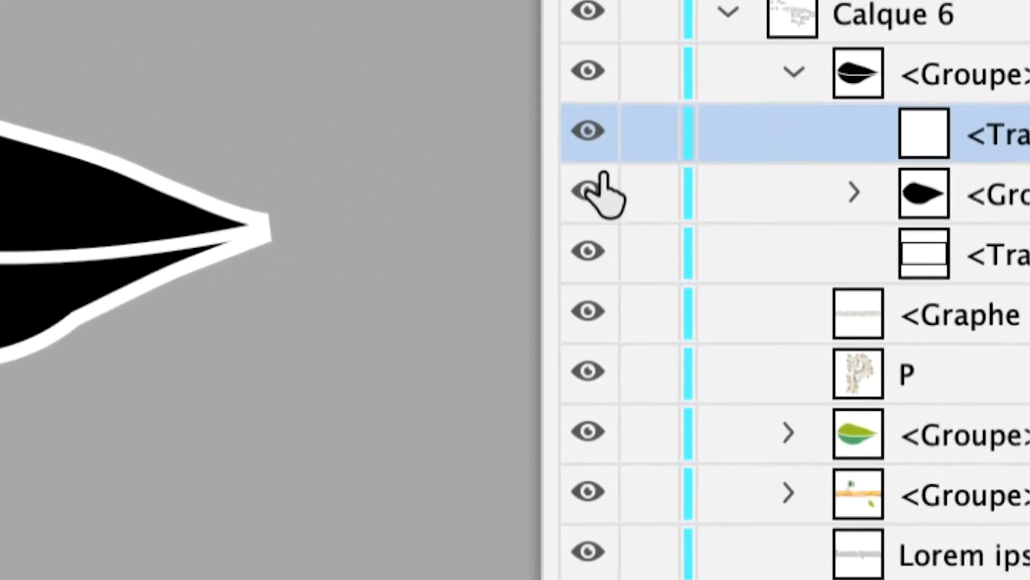
pyautogui.click(590, 135)
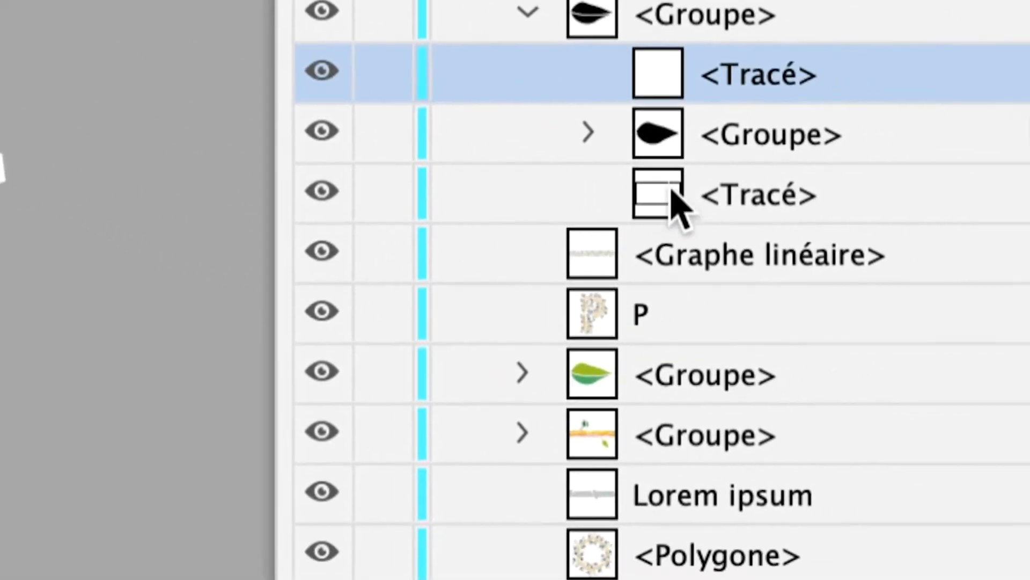
# - Target the lowest path inside the black leaf group to inspect its extent around the leaf
pyautogui.click(987, 295)
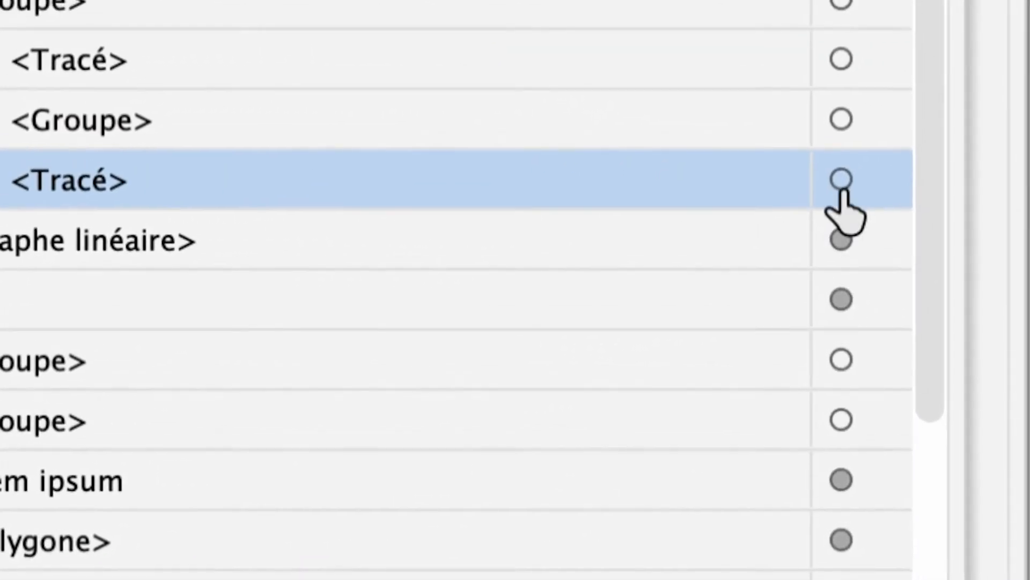
pyautogui.click(840, 184)
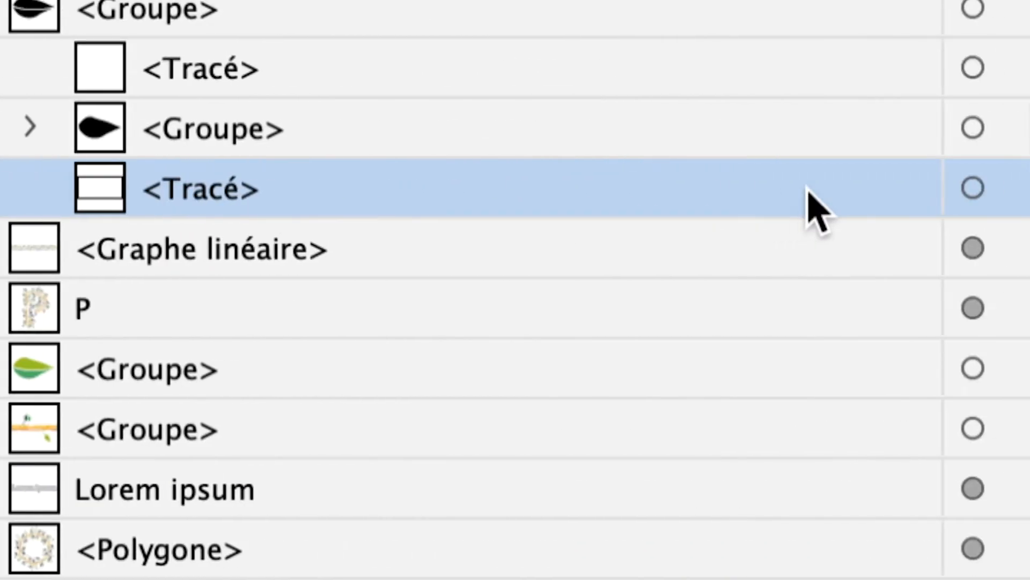
pyautogui.click(845, 190)
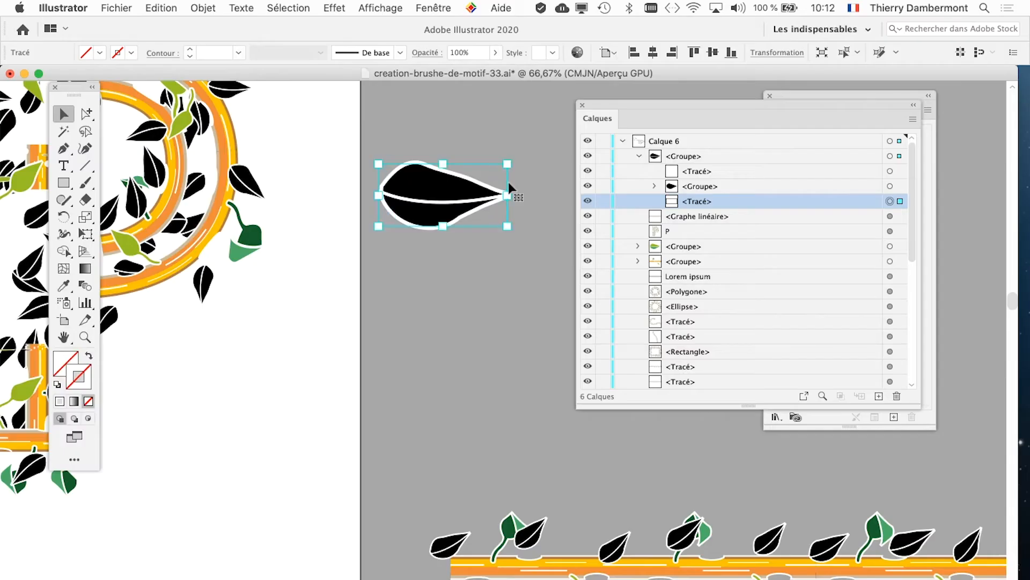
pyautogui.moveTo(631, 101); pyautogui.dragTo(637, 97)
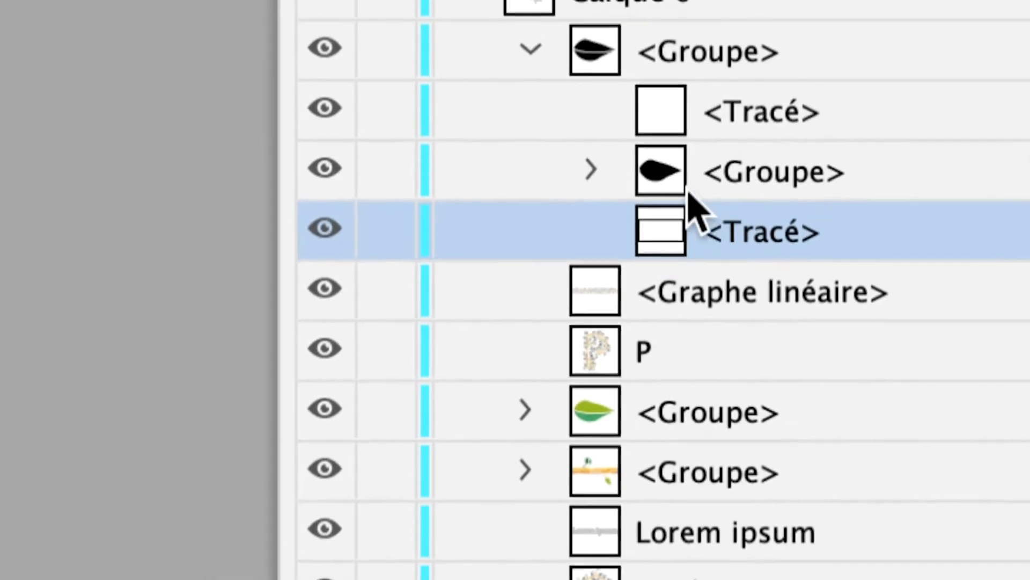
# - Expand the nested group inside the leaf and toggle the visibility of its transparent path
pyautogui.click(677, 186)
pyautogui.click(623, 178)
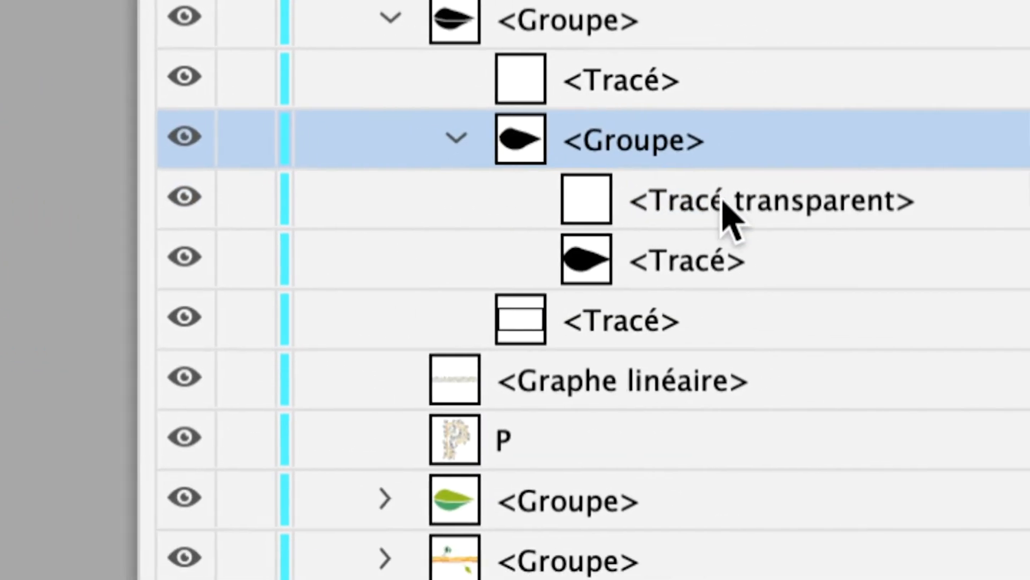
pyautogui.click(730, 205)
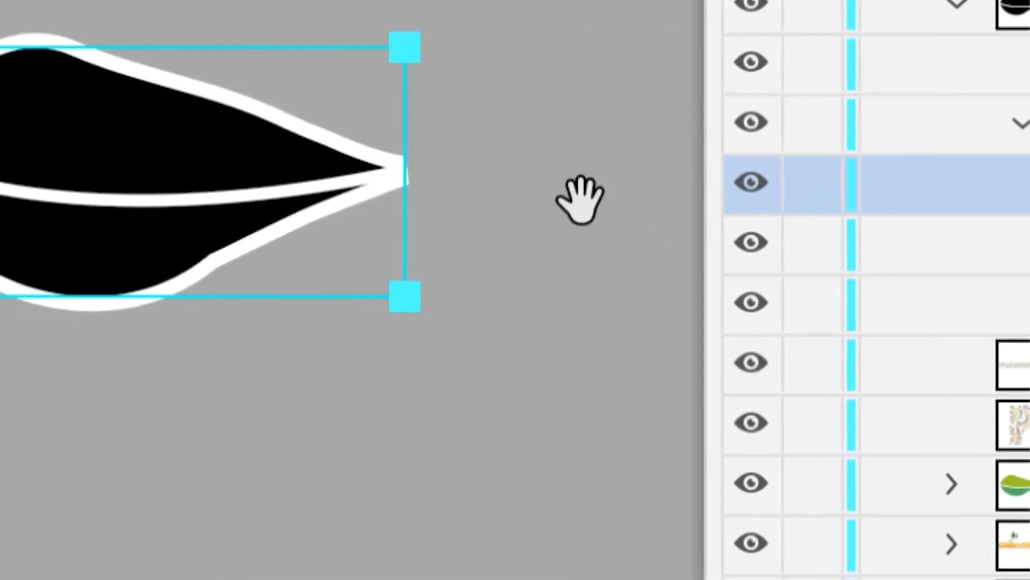
pyautogui.moveTo(581, 200); pyautogui.dragTo(801, 214)
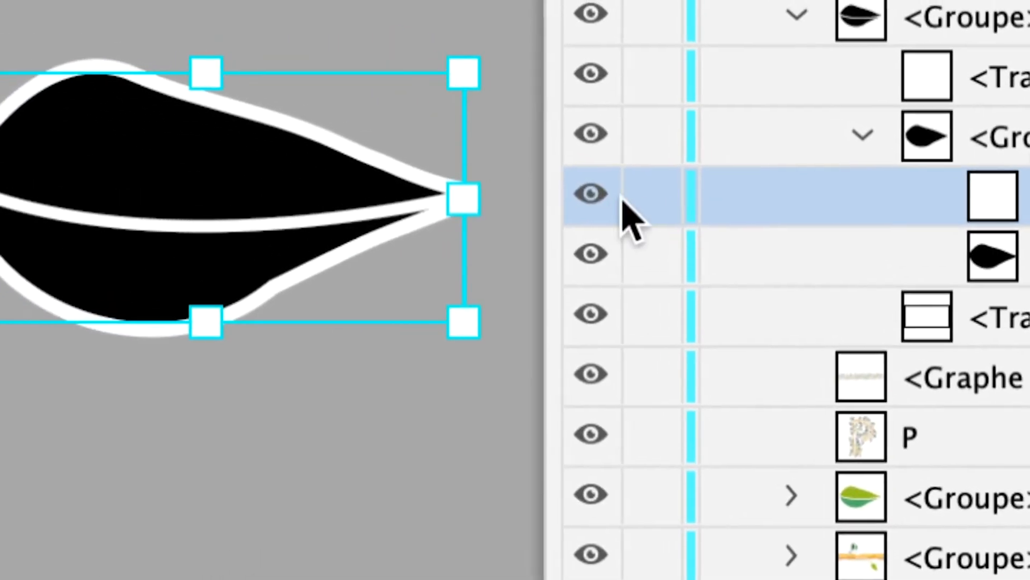
pyautogui.click(759, 186)
pyautogui.click(616, 199)
pyautogui.click(616, 199)
pyautogui.click(616, 199)
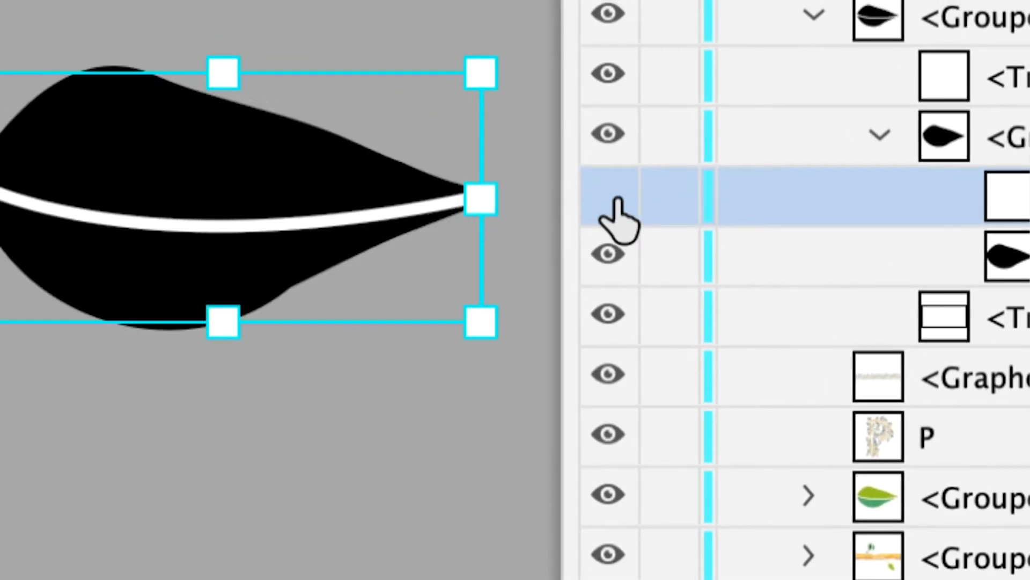
pyautogui.click(616, 199)
pyautogui.click(616, 200)
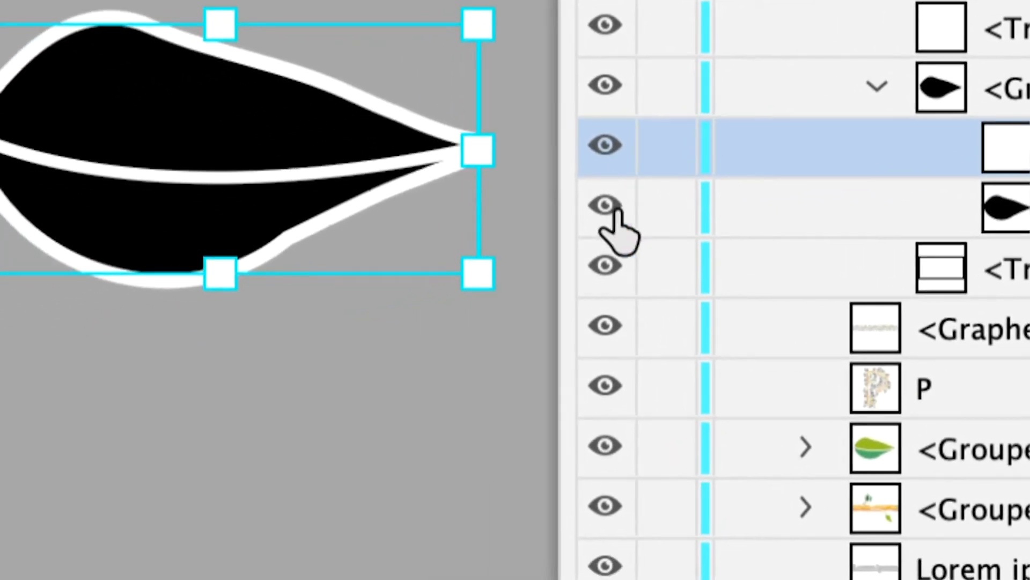
# - Toggle the visibility of the nested group's black leaf path, then target that path
pyautogui.click(616, 207)
pyautogui.click(616, 207)
pyautogui.click(616, 207)
pyautogui.click(616, 206)
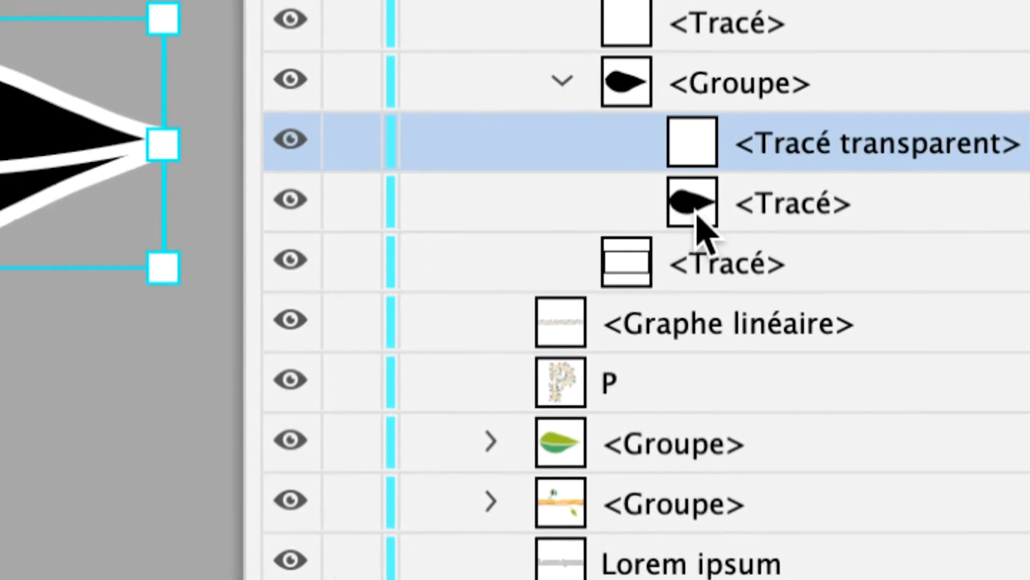
pyautogui.click(986, 214)
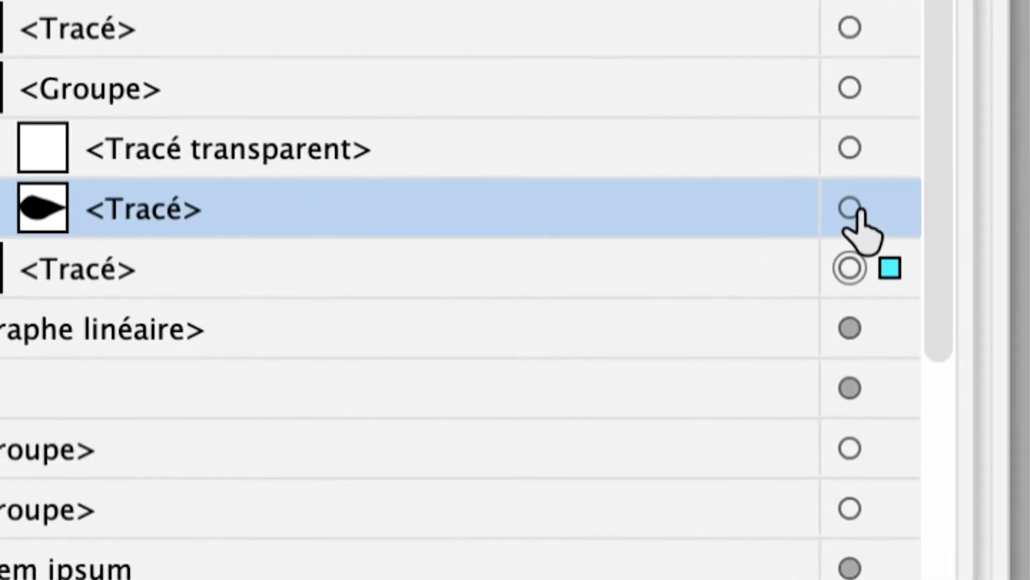
pyautogui.click(852, 213)
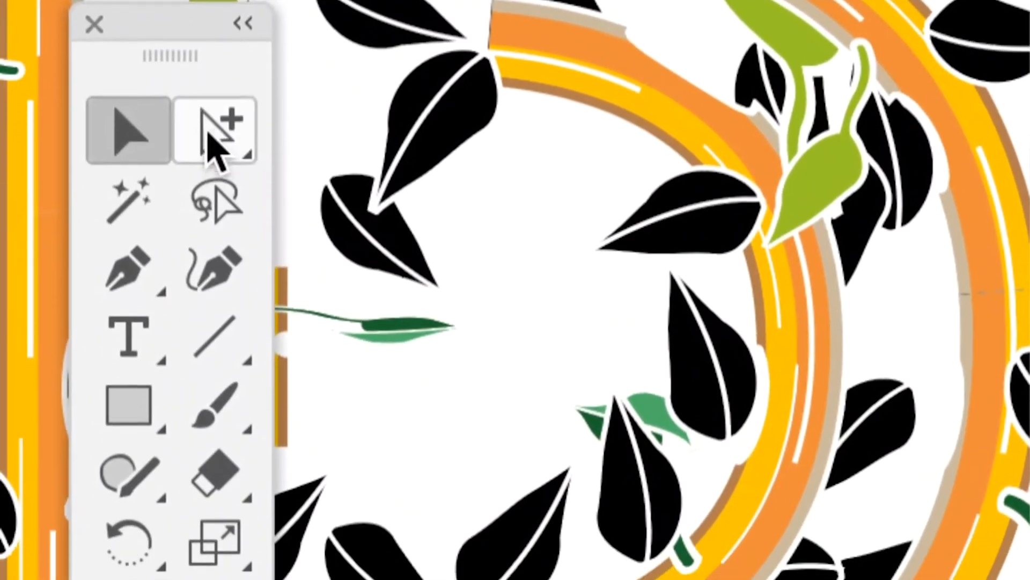
# - Activate the Group Selection tool and select the leaf's black path directly on the canvas
pyautogui.click(176, 207)
pyautogui.moveTo(213, 147); pyautogui.dragTo(346, 197)
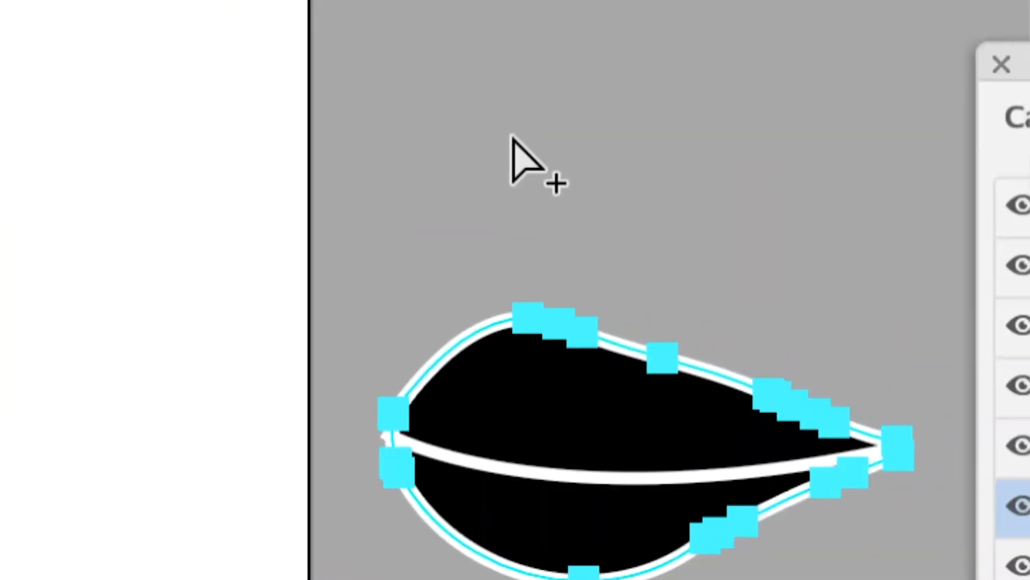
pyautogui.click(513, 150)
pyautogui.click(515, 184)
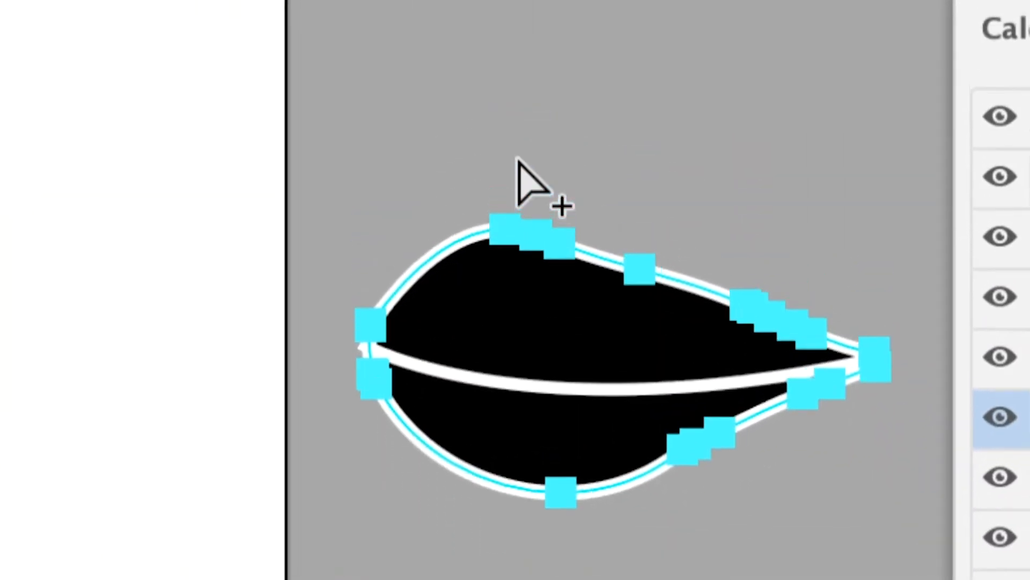
pyautogui.click(522, 54)
pyautogui.click(505, 228)
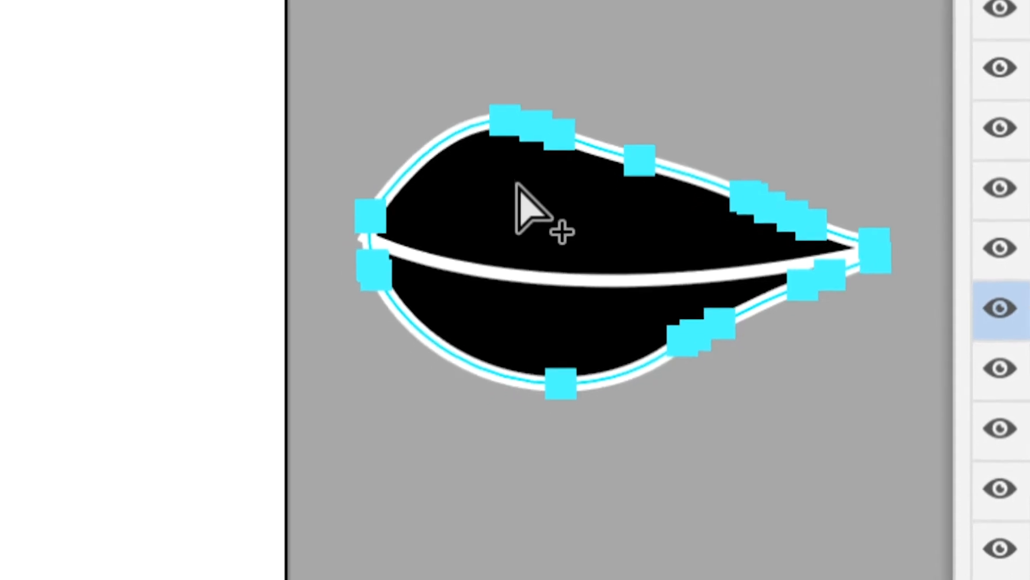
# - Extend the selection level by level to the leaf's enclosing groups, then reselect only its black path
pyautogui.click(494, 263)
pyautogui.click(512, 206)
pyautogui.click(482, 140)
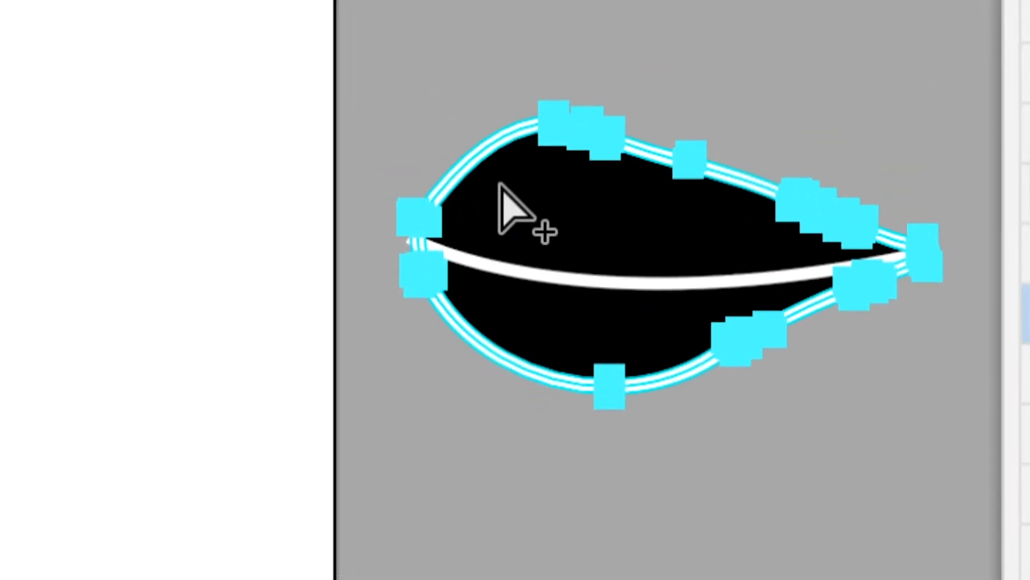
pyautogui.click(522, 215)
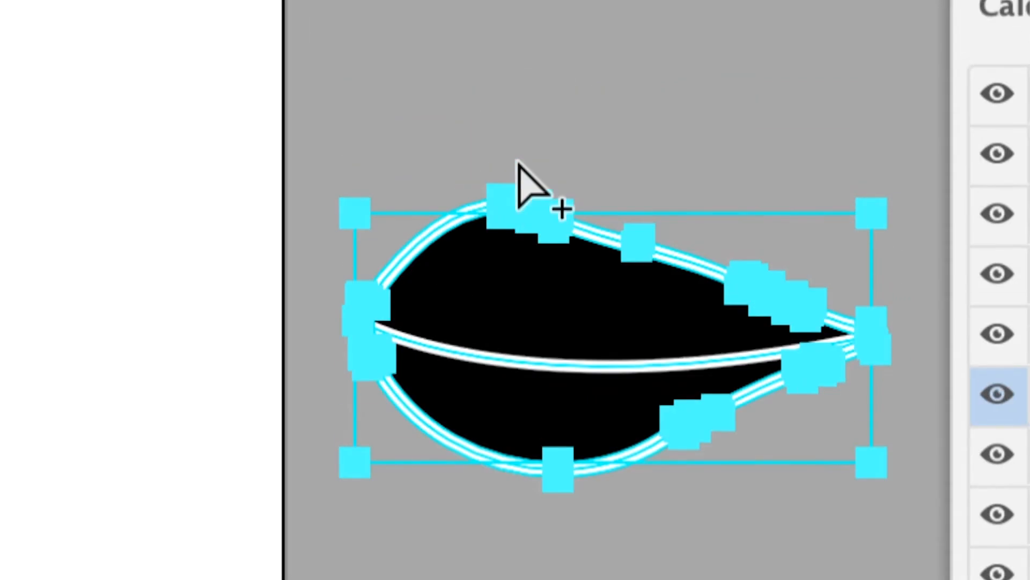
pyautogui.click(517, 161)
pyautogui.click(514, 251)
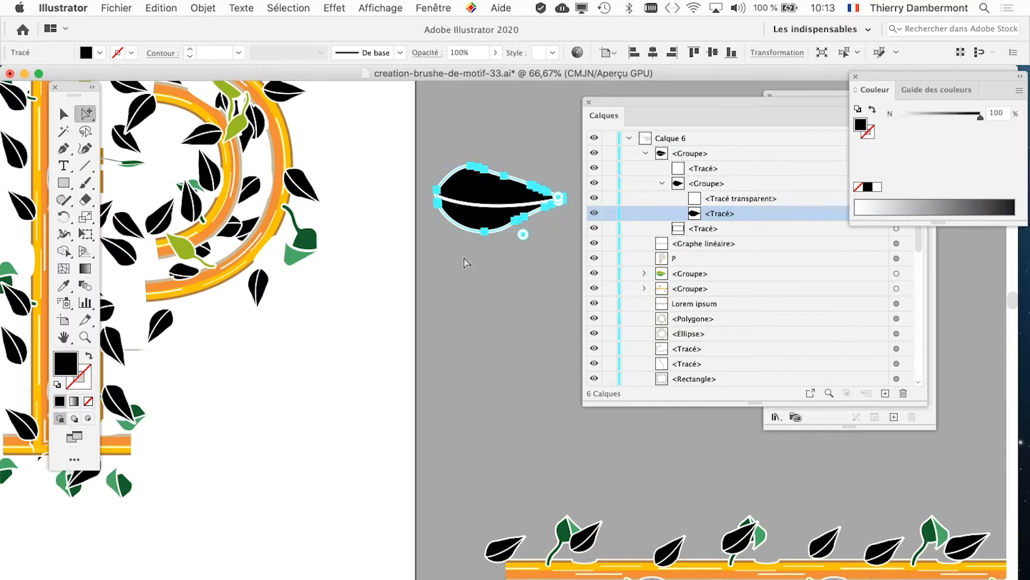
pyautogui.scroll(-1, 463, 262)
pyautogui.moveTo(492, 260); pyautogui.dragTo(337, 306)
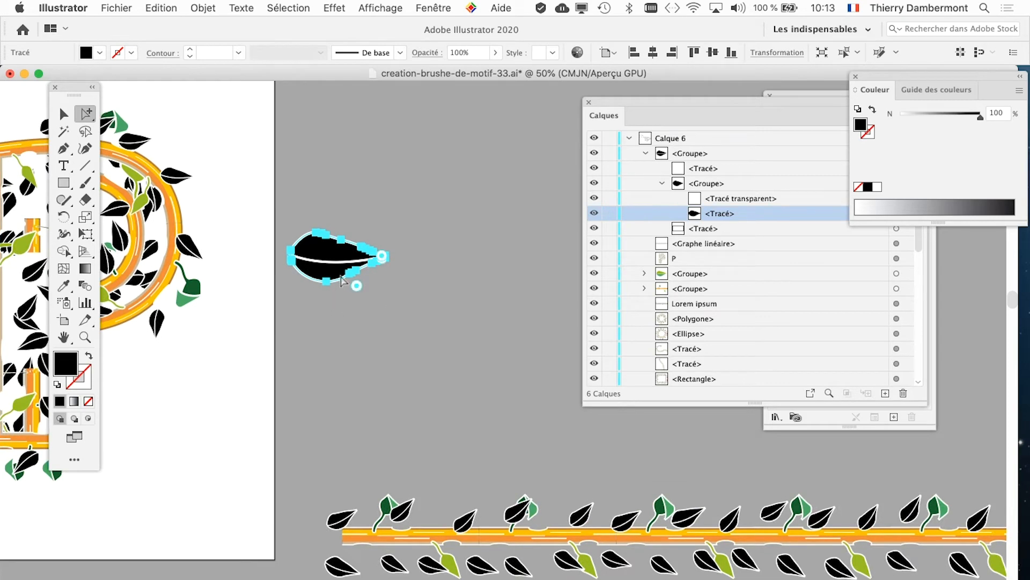
# - Open the Nuancier swatches and arrange them and the Calques panel clear of the leaf and the brushes
pyautogui.scroll(3, 335, 275)
pyautogui.scroll(2, 412, 324)
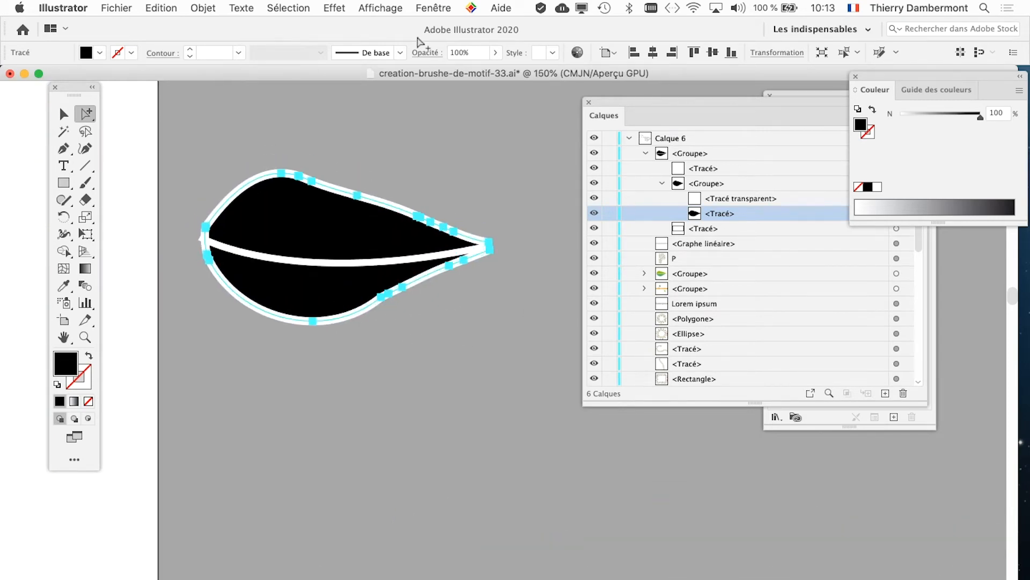
pyautogui.click(433, 8)
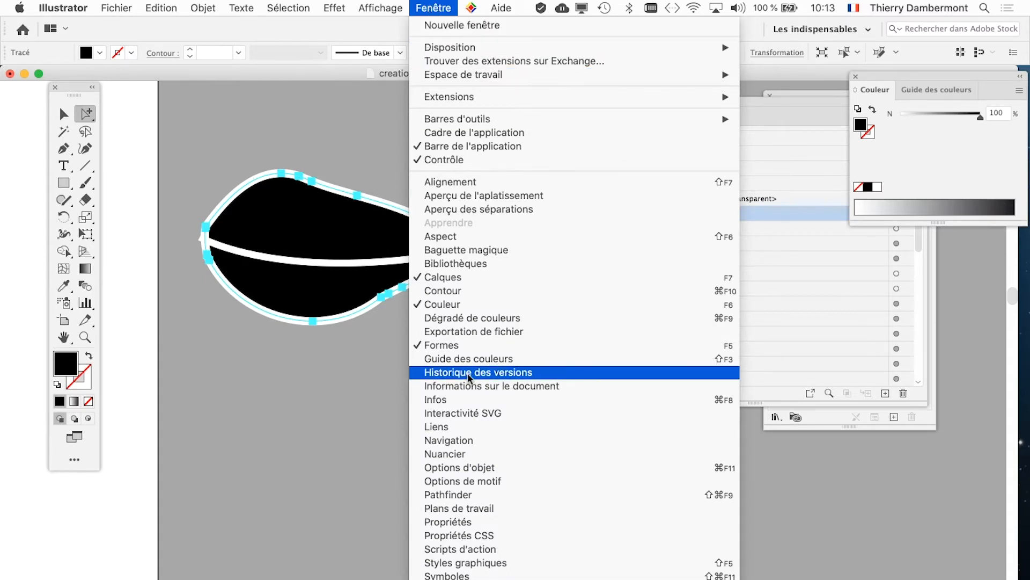
pyautogui.click(470, 455)
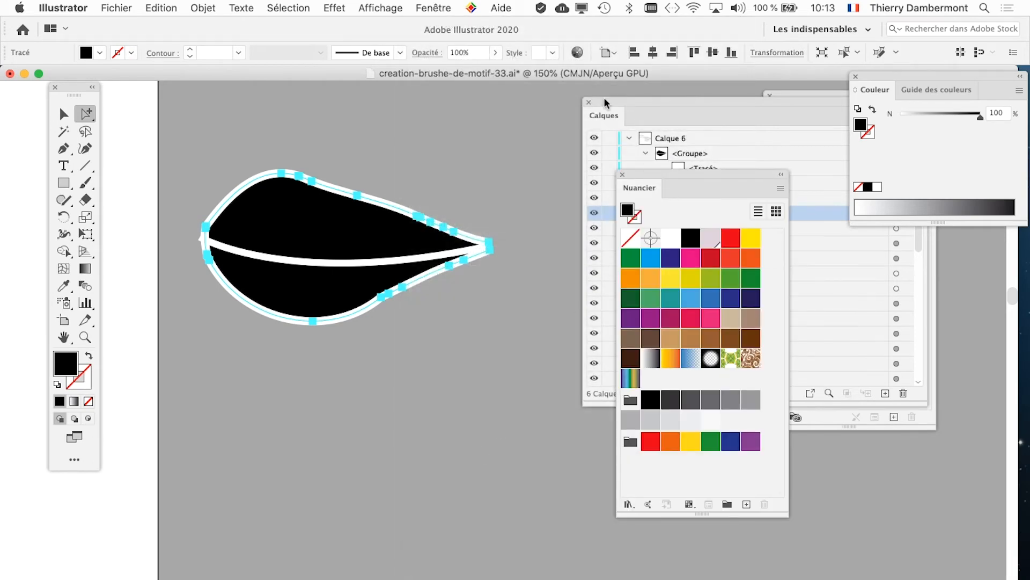
pyautogui.moveTo(605, 102); pyautogui.dragTo(859, 476)
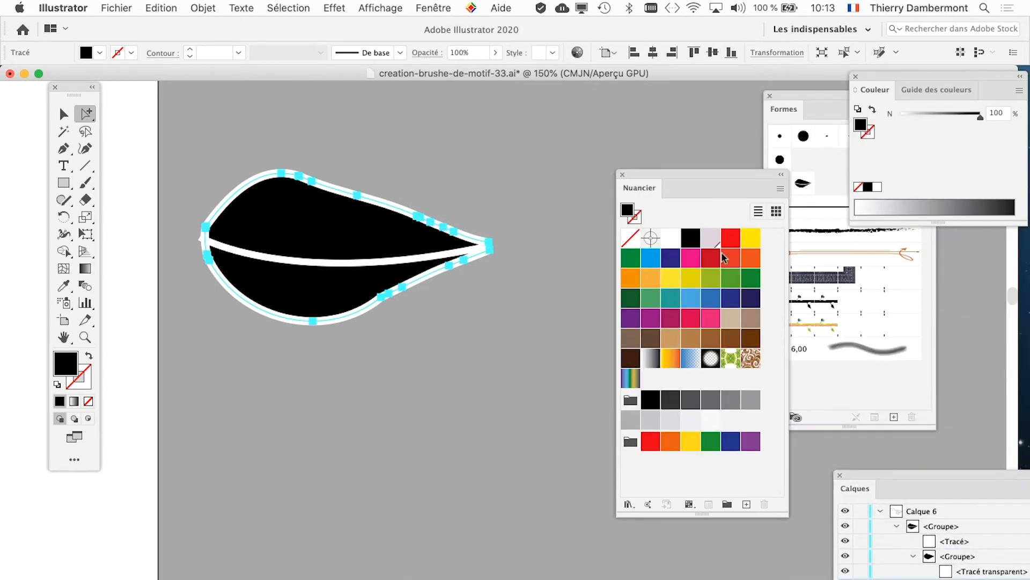
pyautogui.moveTo(669, 179); pyautogui.dragTo(590, 109)
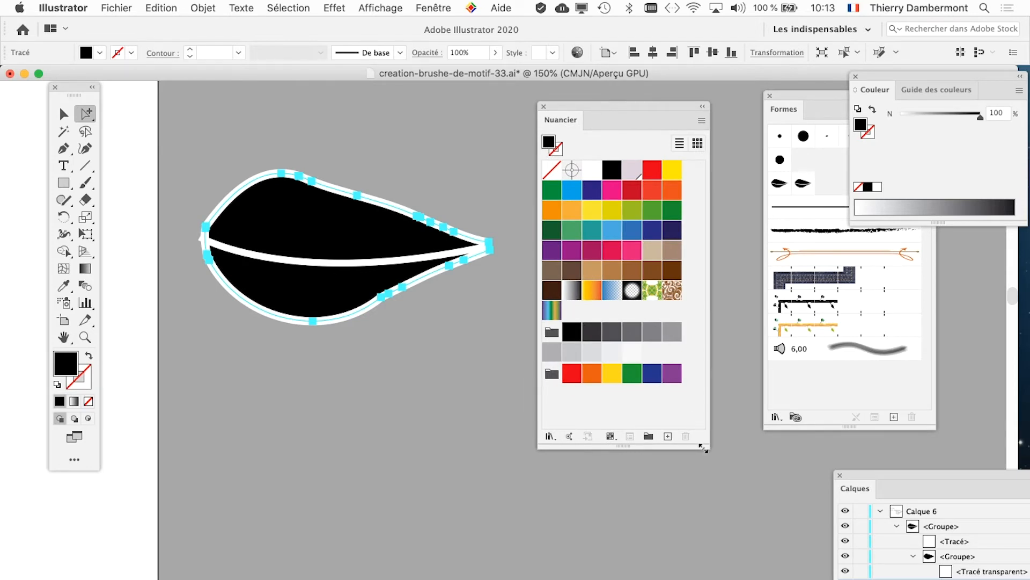
pyautogui.moveTo(703, 440); pyautogui.dragTo(696, 392)
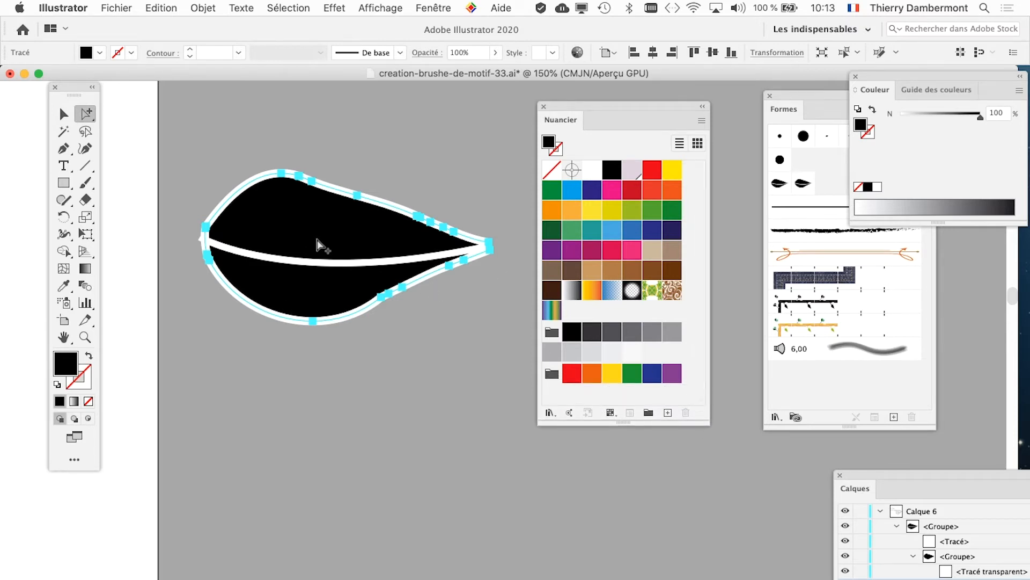
# - Try green, dark blue, magenta and light orange fills in turn on the leaf's selected path
pyautogui.press('v')
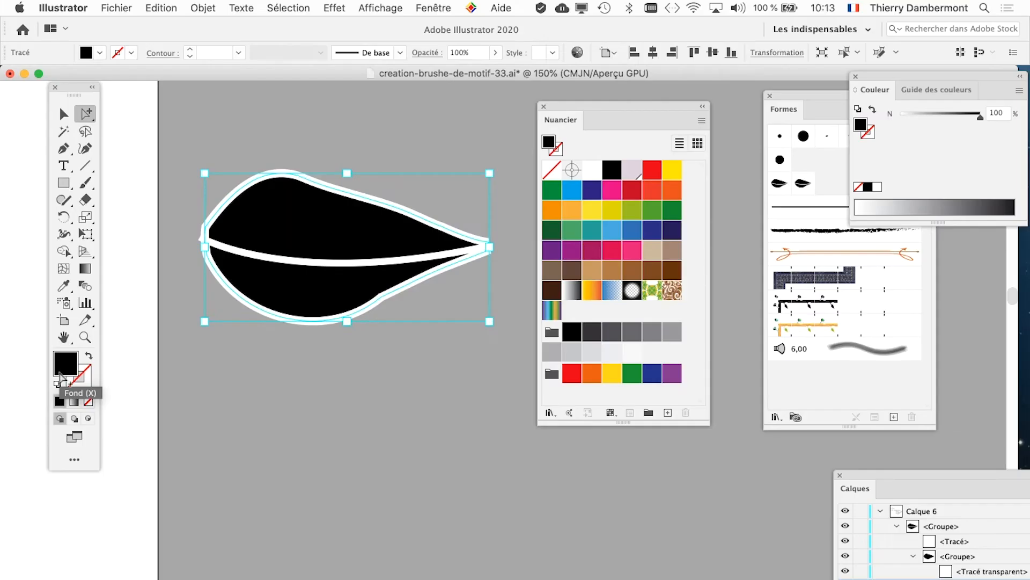
pyautogui.press('a')
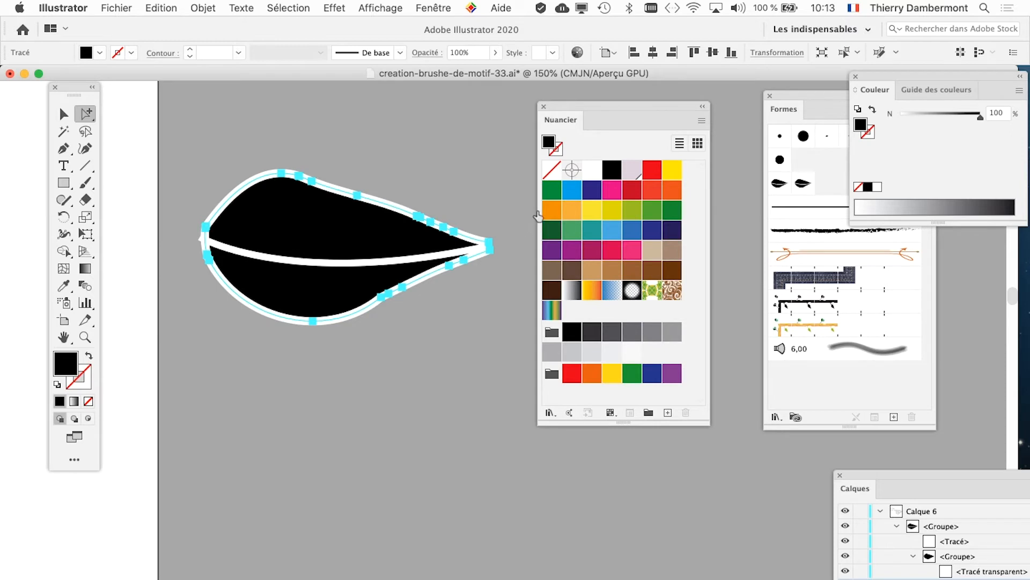
pyautogui.click(552, 191)
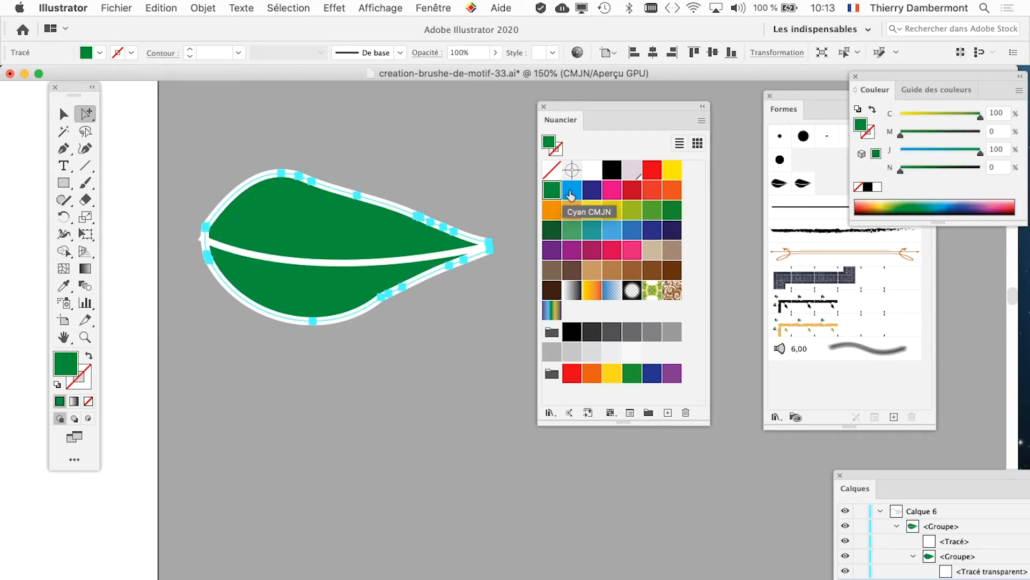
pyautogui.click(590, 192)
pyautogui.click(612, 191)
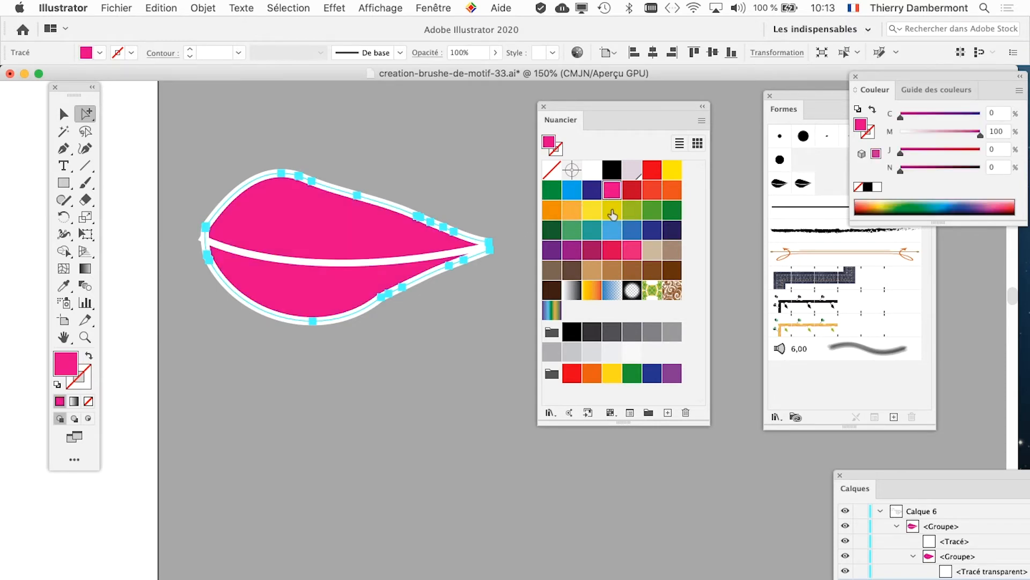
pyautogui.click(572, 211)
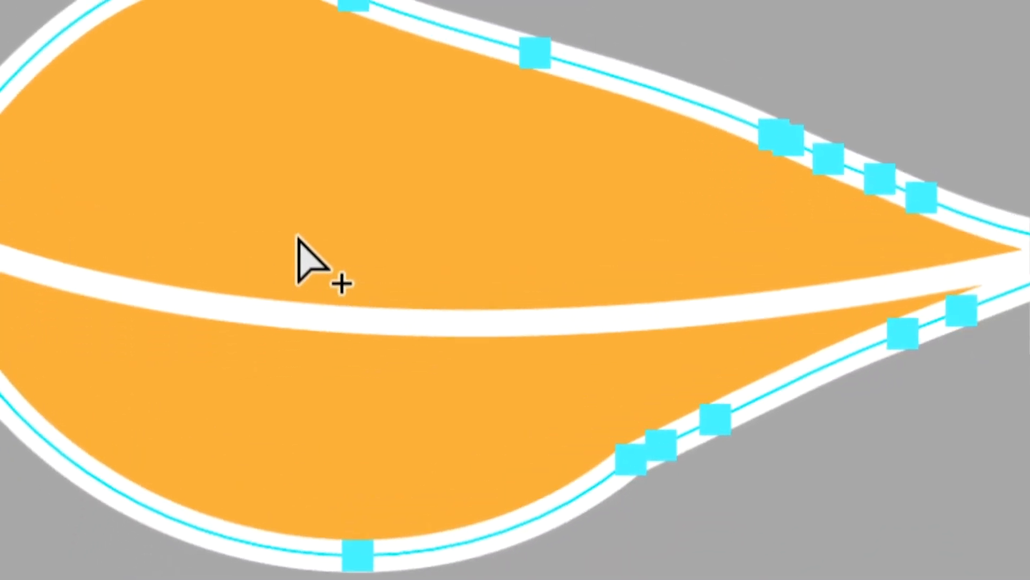
# - Select the leaf's white central vein and its orange body alternately, ending with only the body selected
pyautogui.click(298, 291)
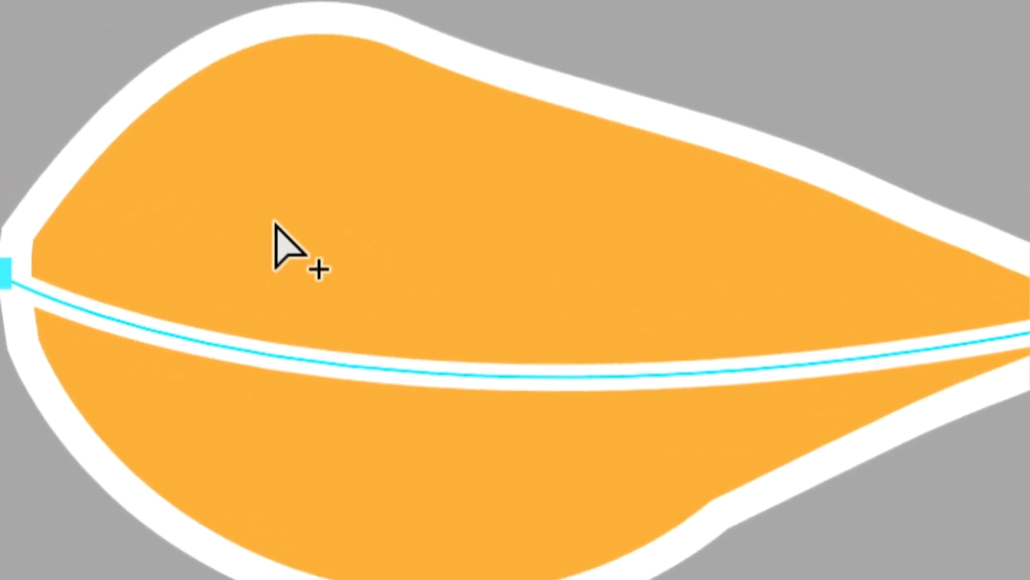
pyautogui.click(365, 133)
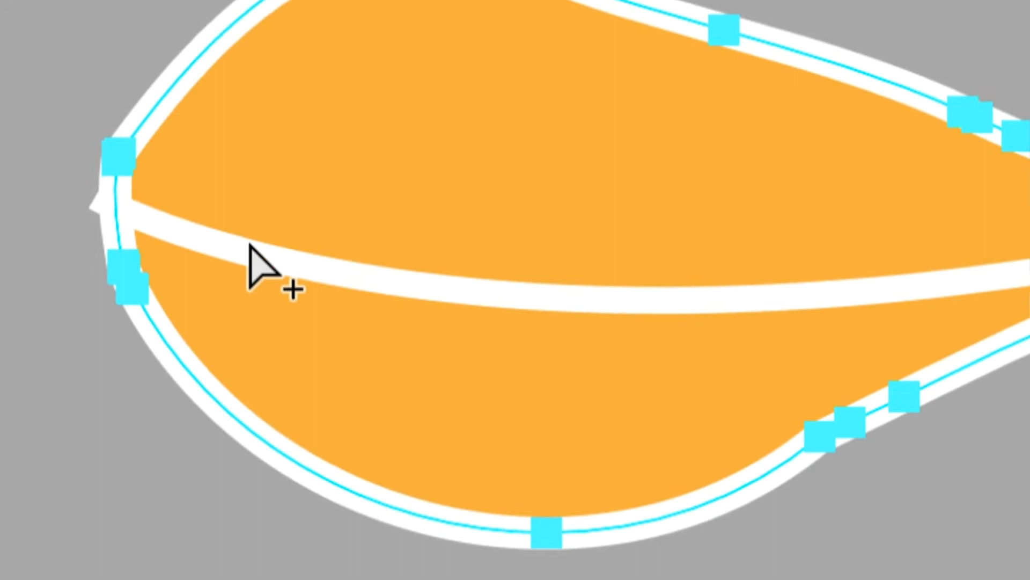
pyautogui.click(152, 339)
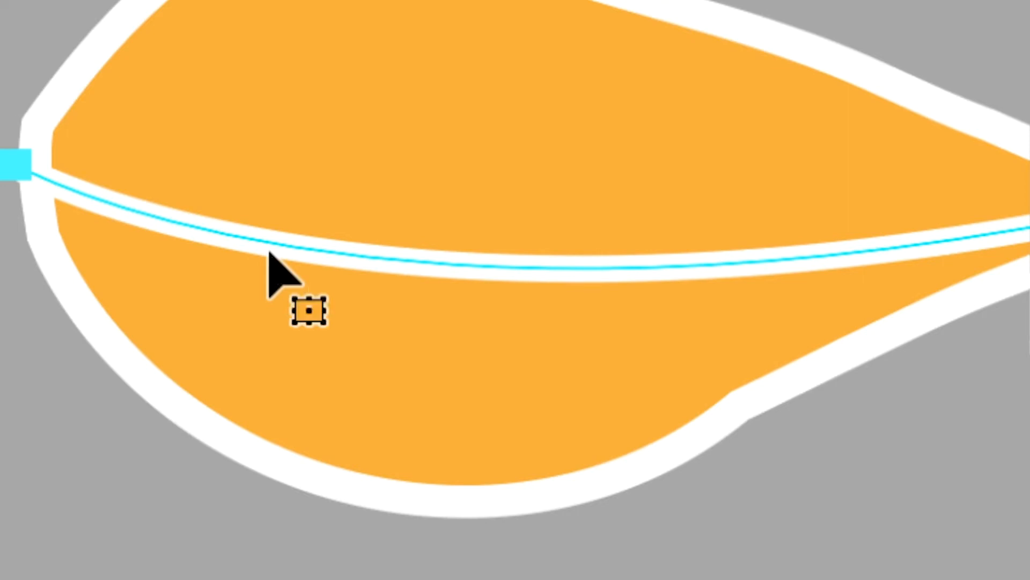
pyautogui.keyDown('ctrl'); pyautogui.click(270, 252); pyautogui.keyUp('ctrl')
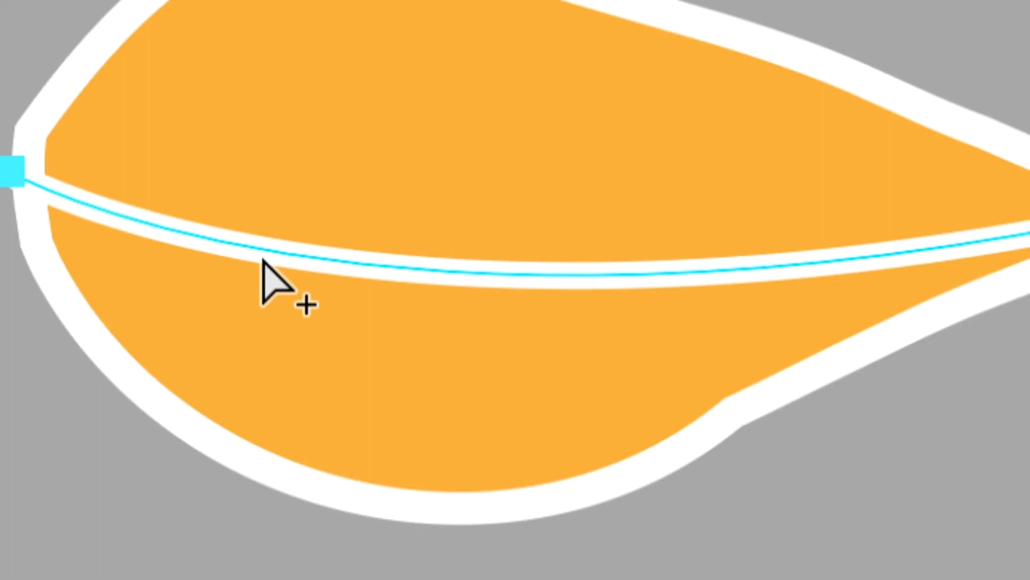
pyautogui.press('alt+super+8')
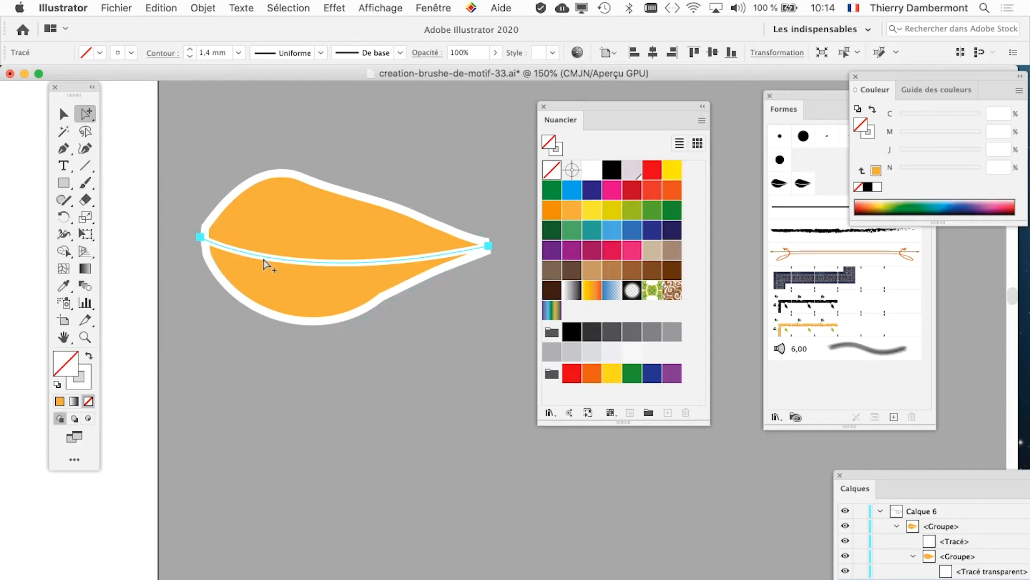
pyautogui.click(302, 213)
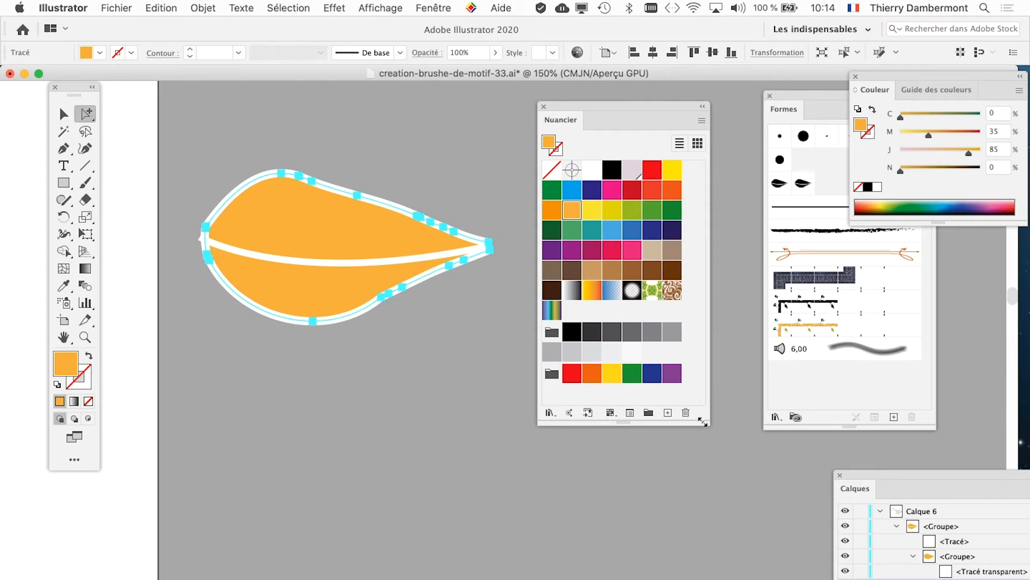
# - Resize and reposition the Nuancier panel, bring Formes to the front, and open the Feuillage gradient library
pyautogui.moveTo(702, 422); pyautogui.dragTo(717, 403)
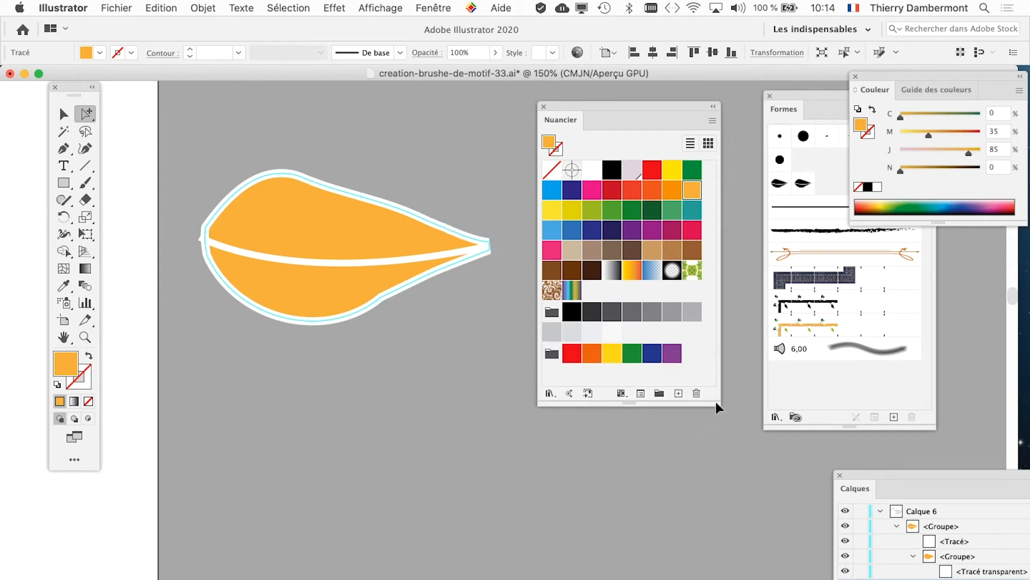
pyautogui.click(823, 155)
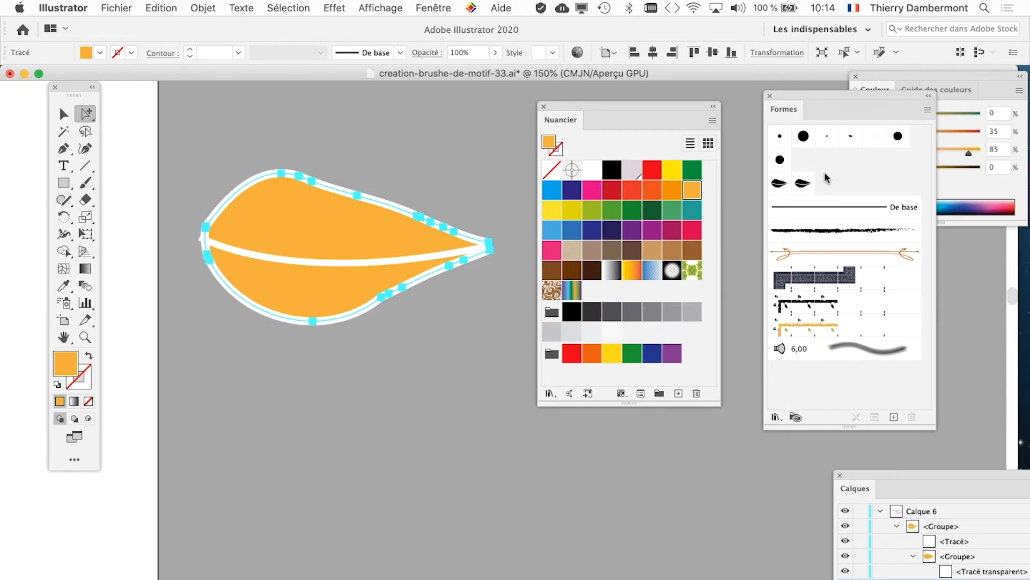
pyautogui.moveTo(655, 101); pyautogui.dragTo(647, 26)
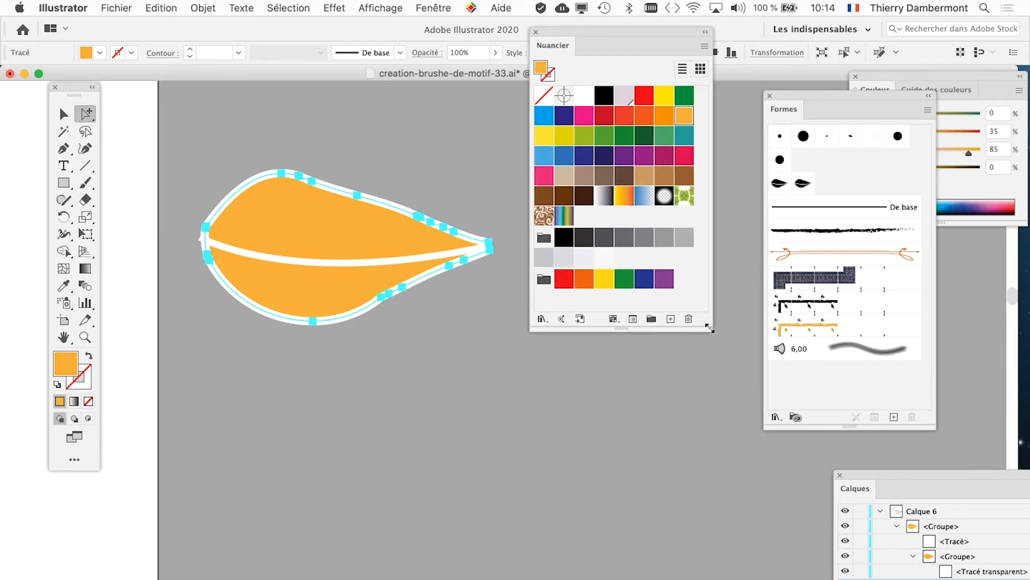
pyautogui.moveTo(710, 328); pyautogui.dragTo(709, 321)
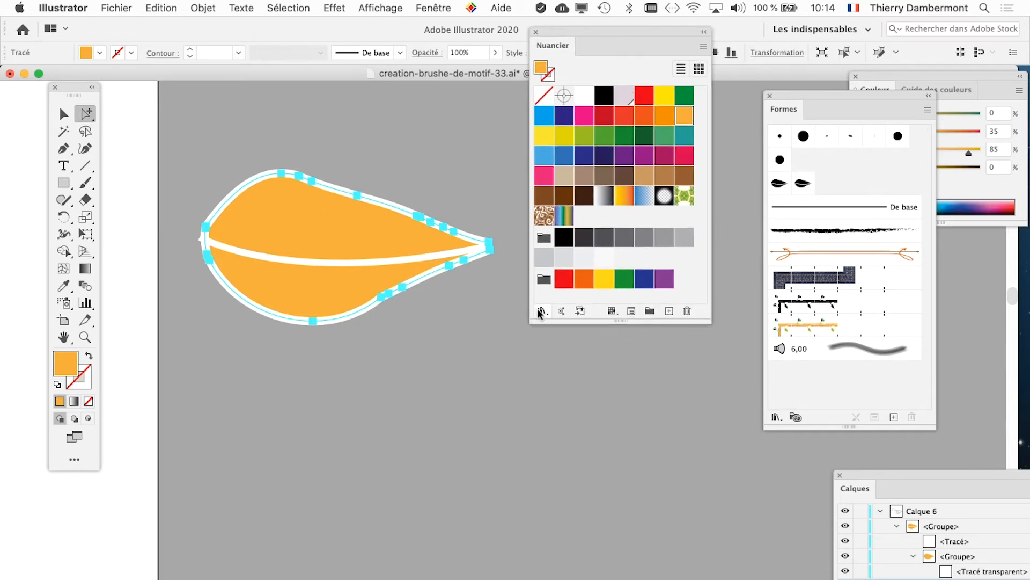
pyautogui.press('super')
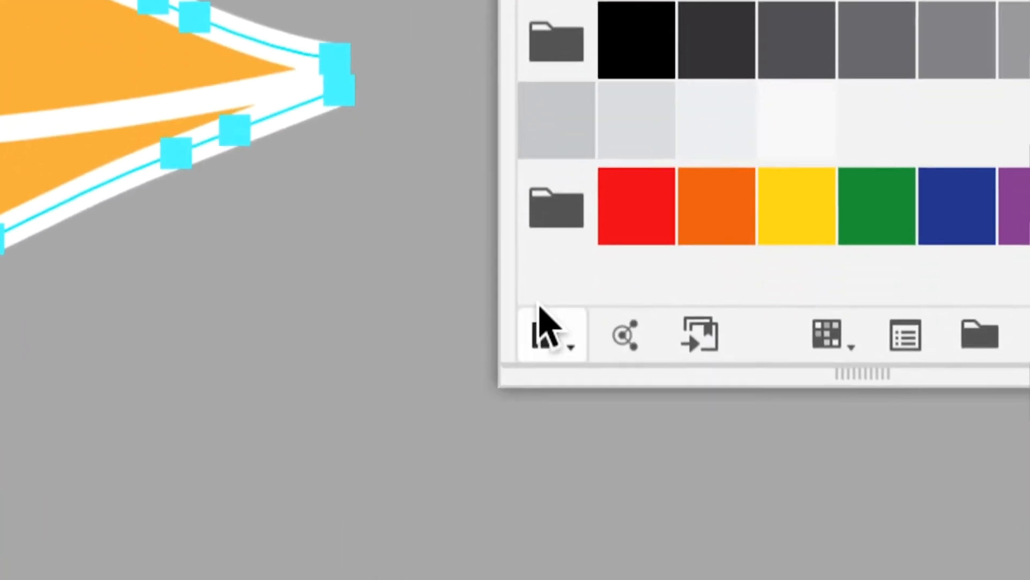
pyautogui.click(548, 333)
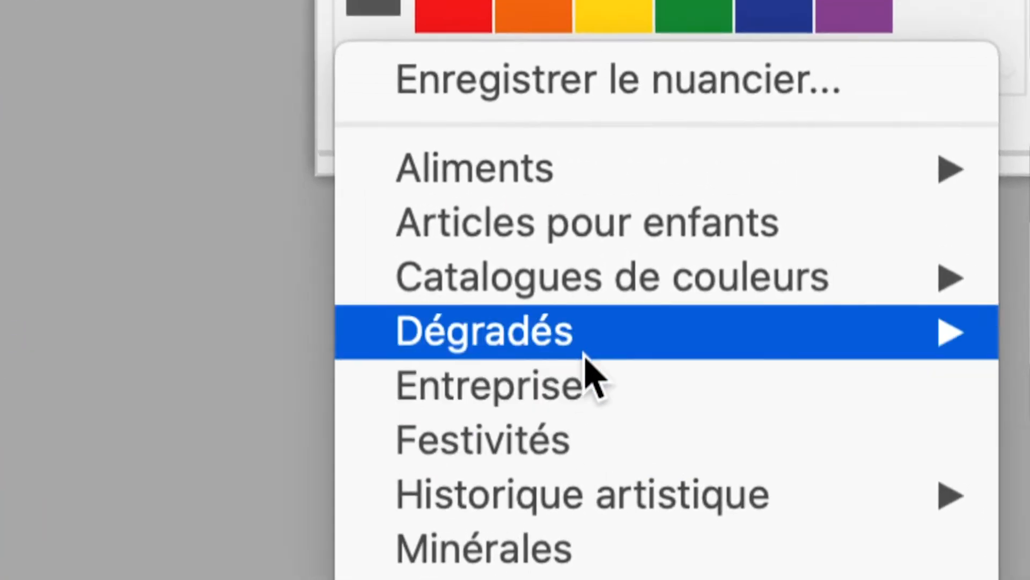
pyautogui.moveTo(868, 230)
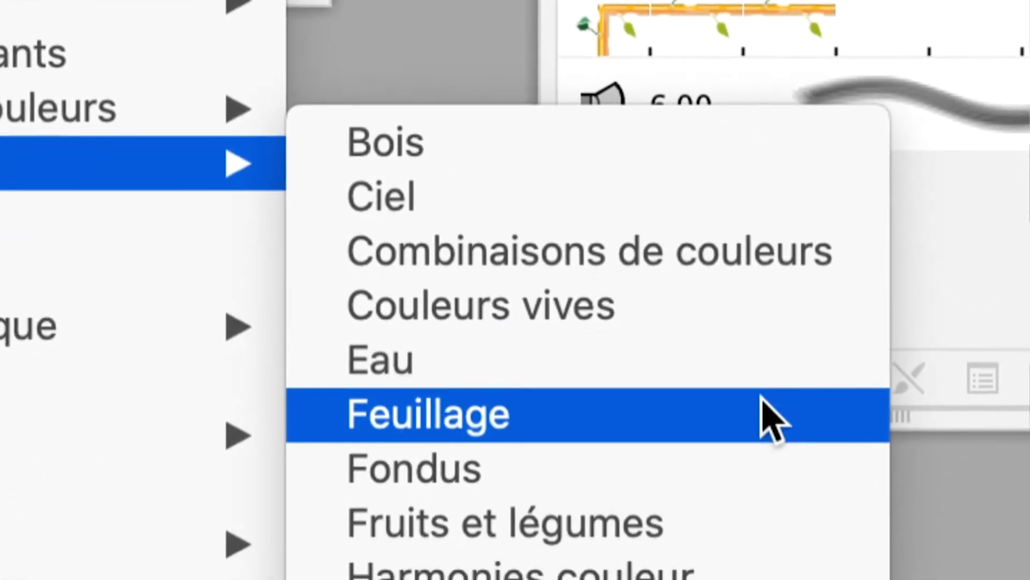
pyautogui.click(751, 414)
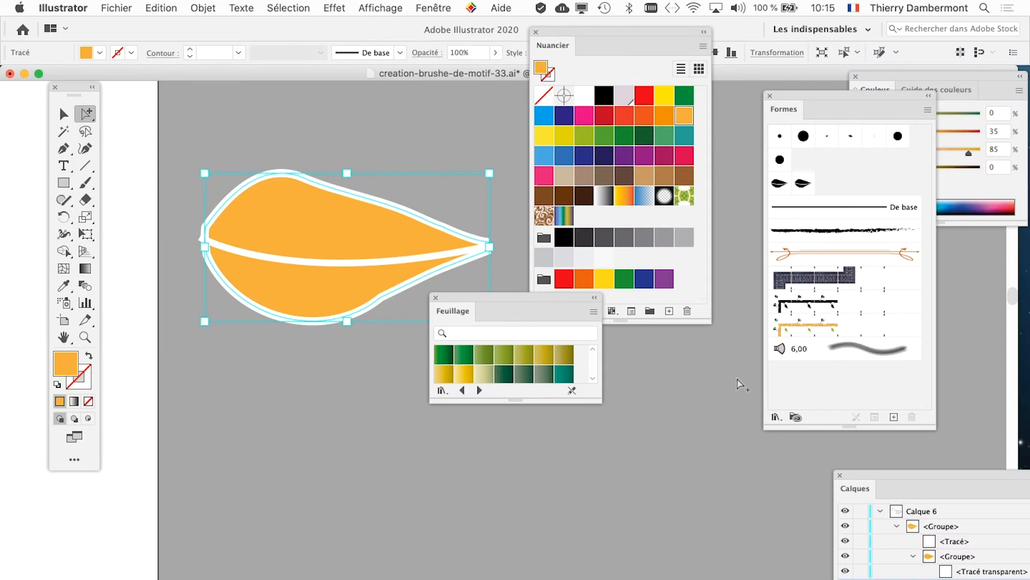
# - Enlarge and reposition the Feuillage library, try Feuillage 14 on the leaf, and settle on the olive-green gradient directly above it
pyautogui.moveTo(491, 297); pyautogui.dragTo(416, 333)
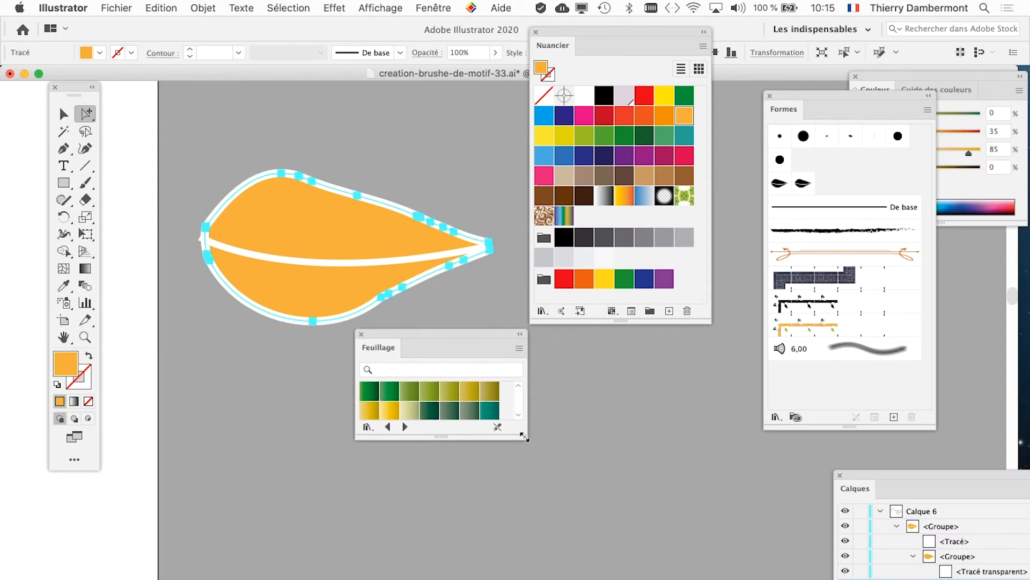
pyautogui.moveTo(523, 436); pyautogui.dragTo(586, 502)
pyautogui.moveTo(562, 31); pyautogui.dragTo(682, 186)
pyautogui.moveTo(451, 335); pyautogui.dragTo(587, 76)
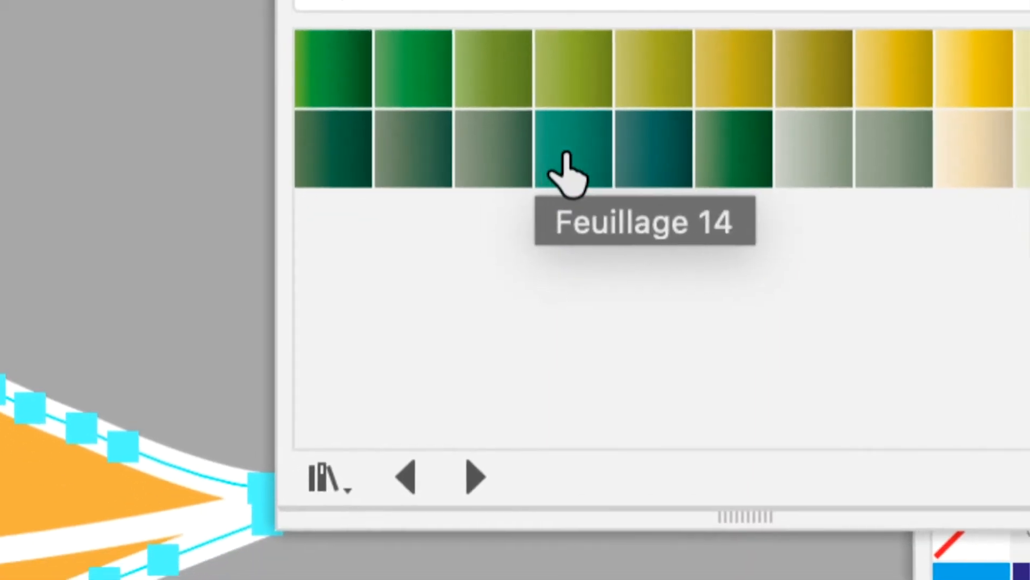
pyautogui.click(563, 156)
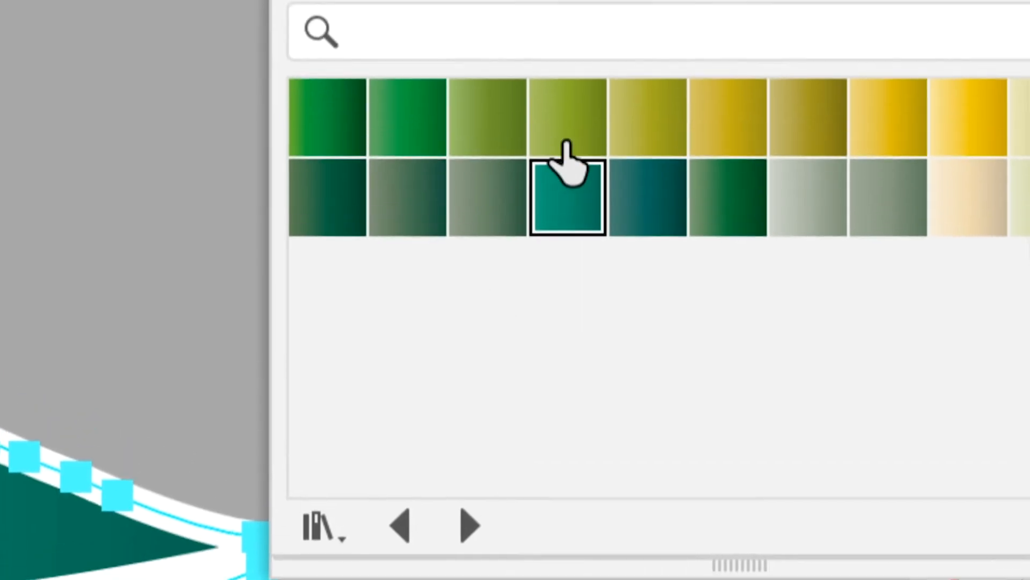
pyautogui.click(574, 97)
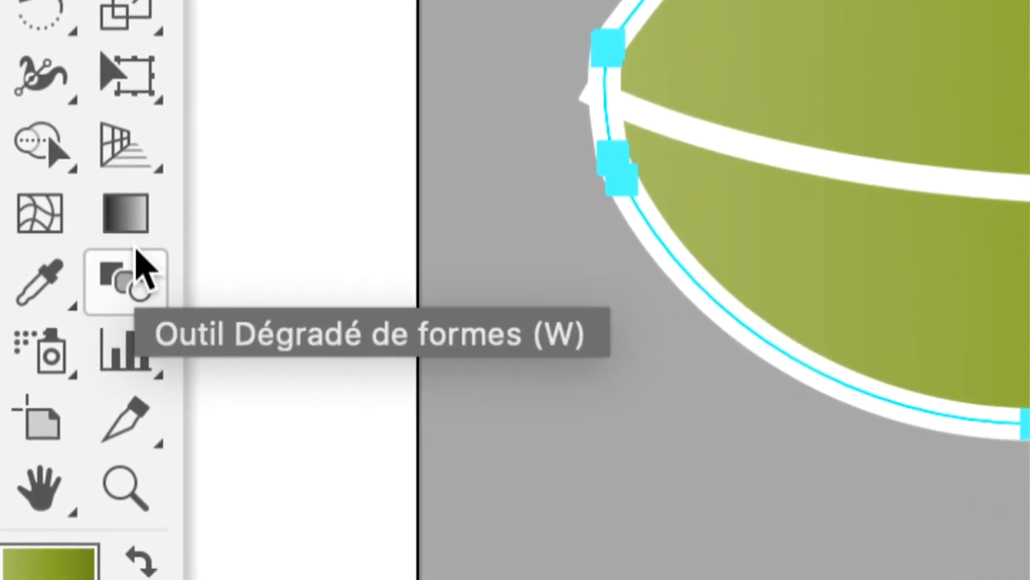
# - Redirect the leaf's gradient diagonally with the Gradient tool, from beyond its upper edge down into the lower half, moving the Feuillage library clear
pyautogui.click(138, 257)
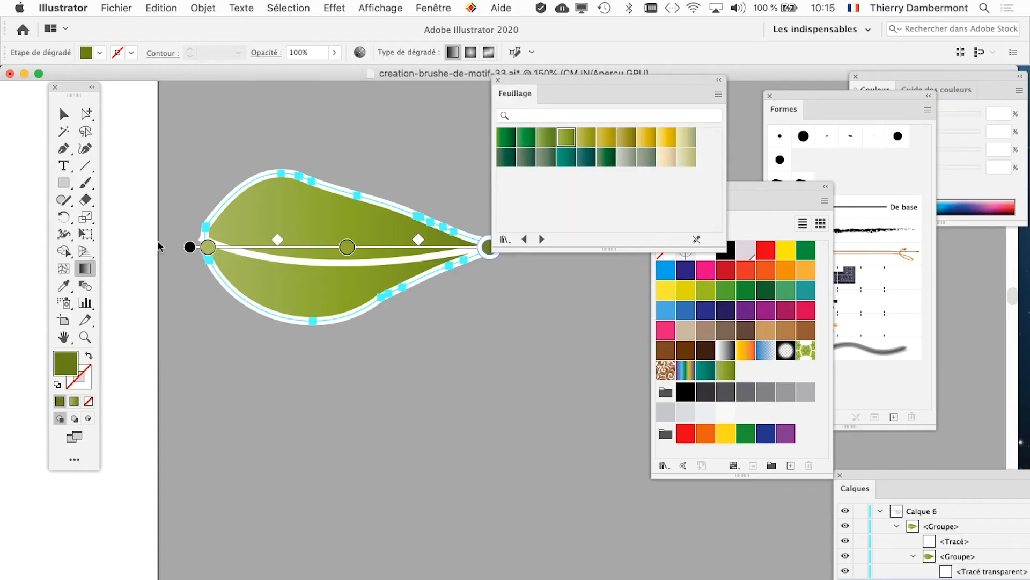
pyautogui.moveTo(298, 126)
pyautogui.mouseDown()
pyautogui.moveTo(334, 316)
pyautogui.moveTo(333, 413)
pyautogui.mouseUp()
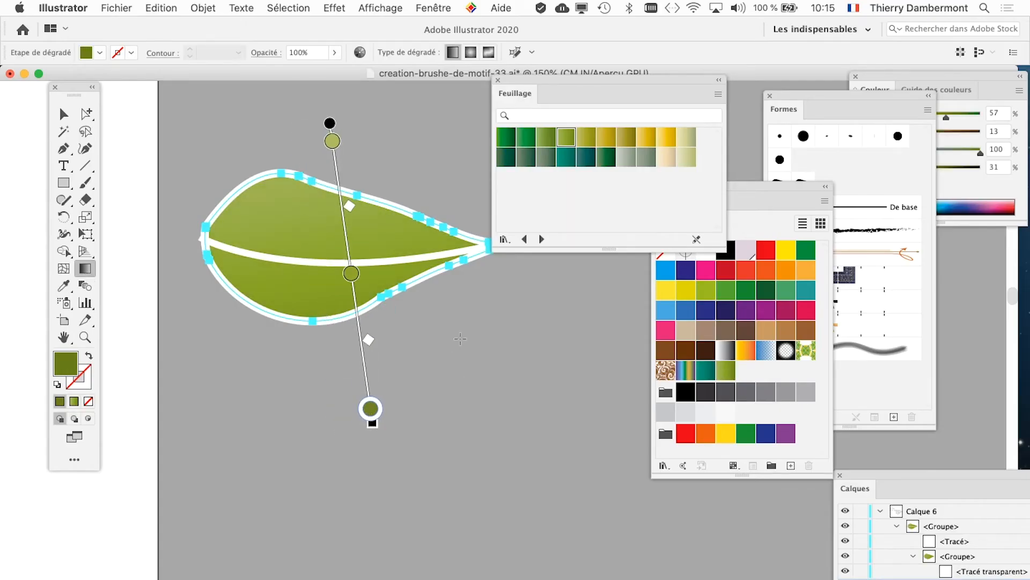
pyautogui.moveTo(480, 354)
pyautogui.mouseDown()
pyautogui.moveTo(428, 338)
pyautogui.moveTo(188, 147)
pyautogui.moveTo(304, 255)
pyautogui.moveTo(283, 230)
pyautogui.mouseUp()
pyautogui.moveTo(409, 142)
pyautogui.mouseDown()
pyautogui.moveTo(260, 322)
pyautogui.moveTo(296, 266)
pyautogui.moveTo(308, 279)
pyautogui.mouseUp()
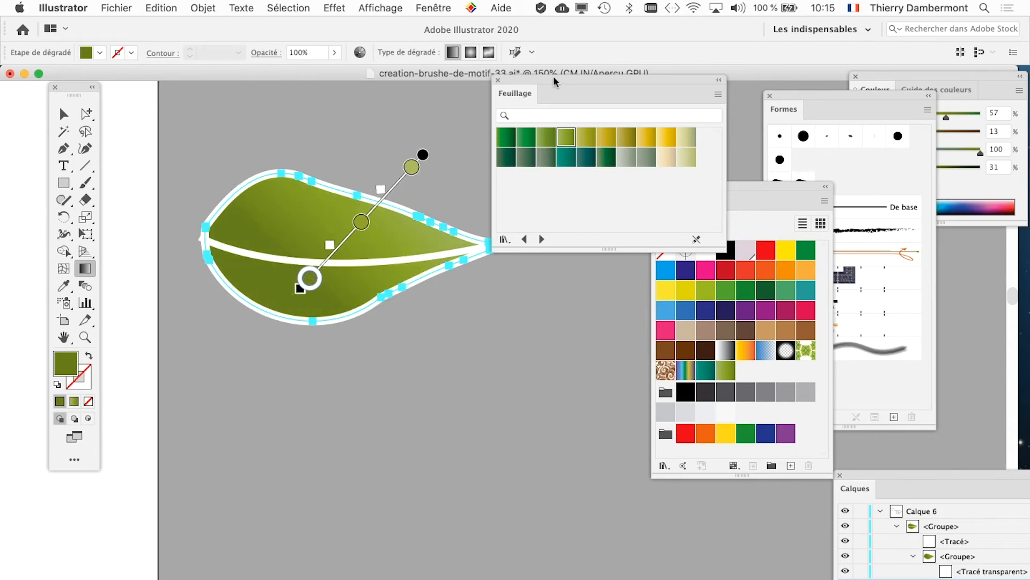
pyautogui.moveTo(553, 75); pyautogui.dragTo(621, 65)
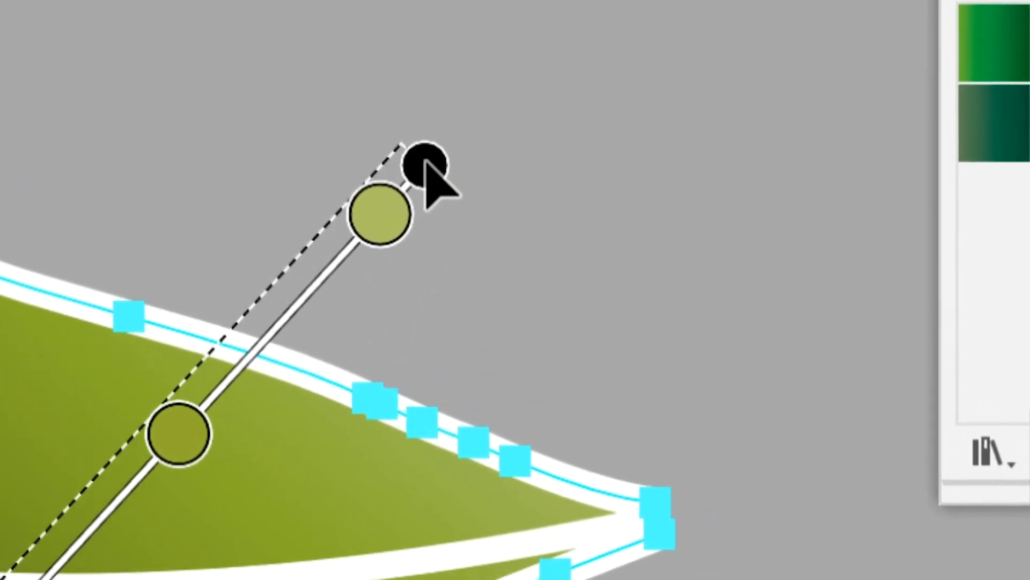
pyautogui.moveTo(425, 161); pyautogui.dragTo(536, 206)
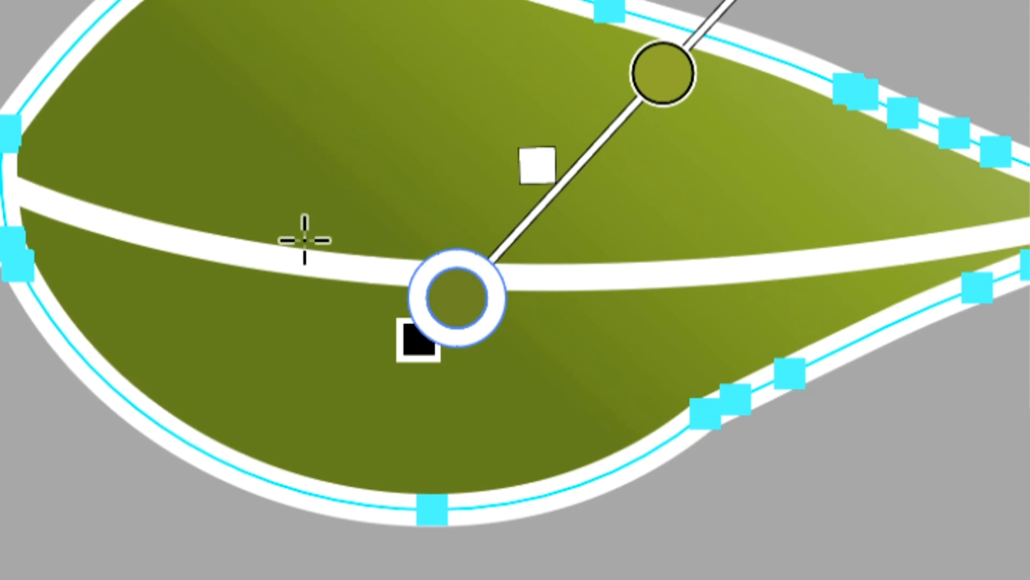
pyautogui.press('v')
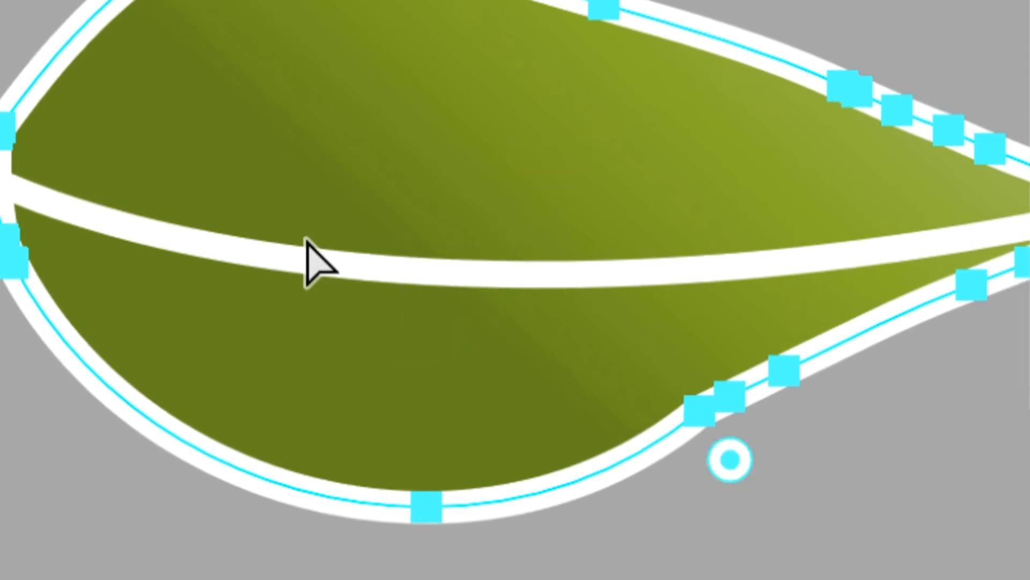
# - Redraw the leaf's gradient with the Gradient tool at about 60°, from beyond its lower edge to beyond its upper edge
pyautogui.press('g')
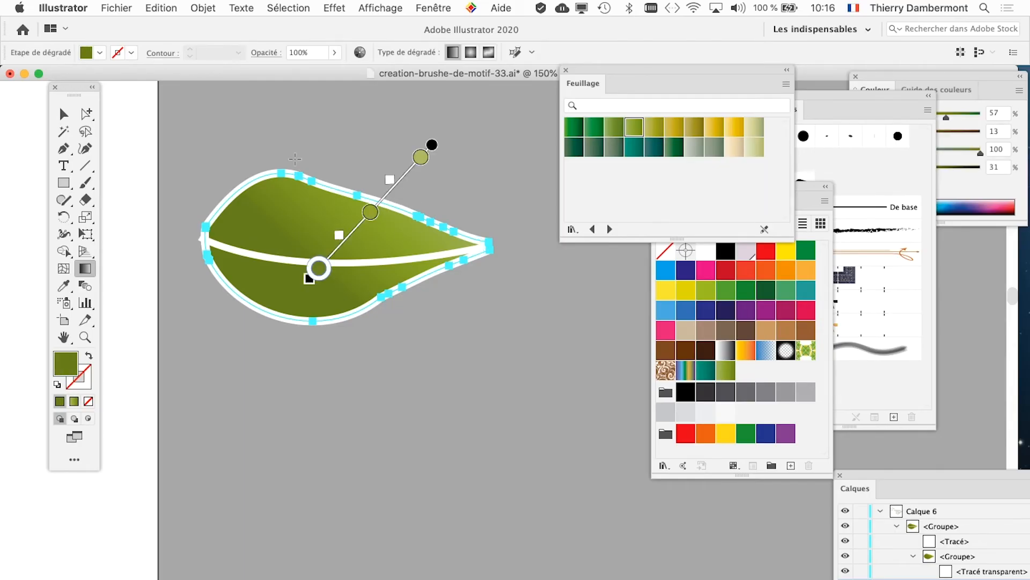
pyautogui.moveTo(295, 159); pyautogui.dragTo(399, 158)
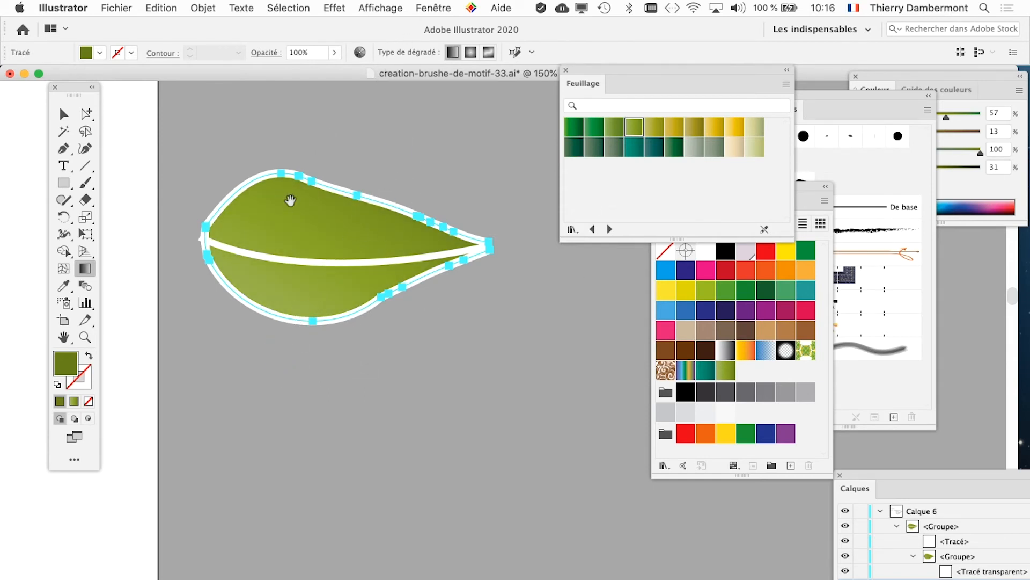
pyautogui.moveTo(290, 200); pyautogui.dragTo(237, 166)
# - Show the Dégradé panel and place it beside the leaf's tip, with the gradient's on-canvas controls active
pyautogui.click(432, 7)
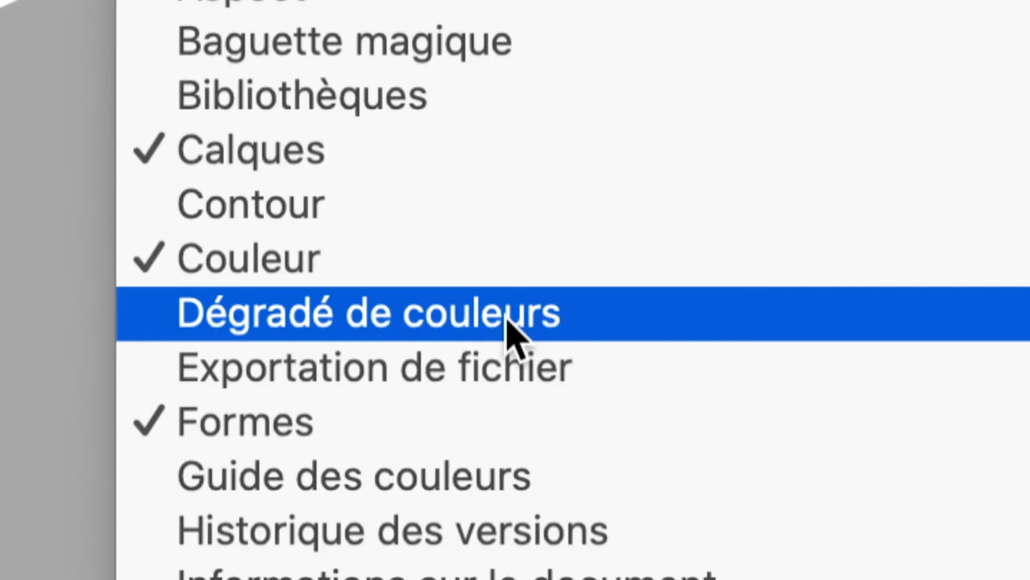
pyautogui.click(513, 335)
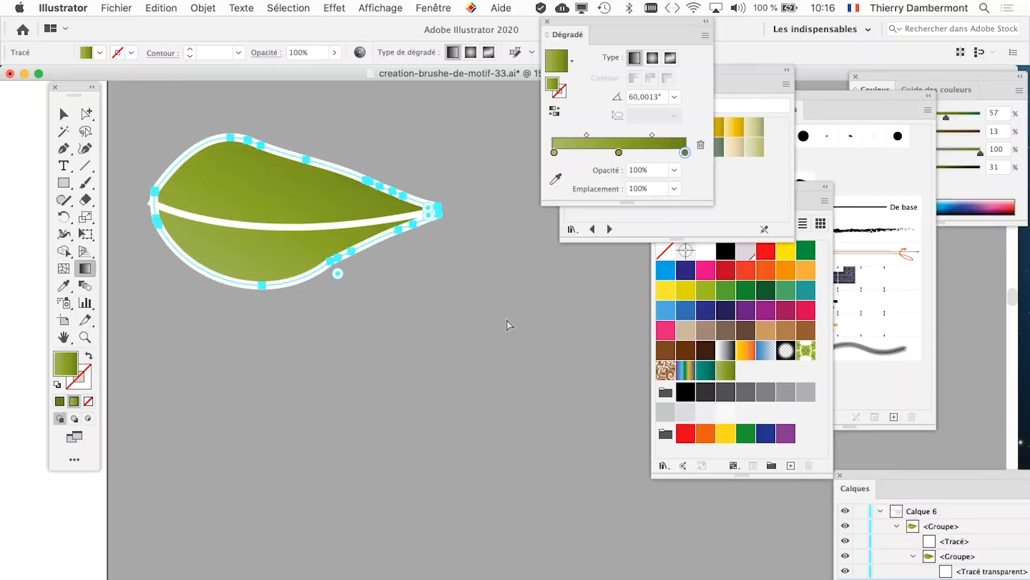
pyautogui.press('g')
pyautogui.moveTo(589, 25); pyautogui.dragTo(454, 57)
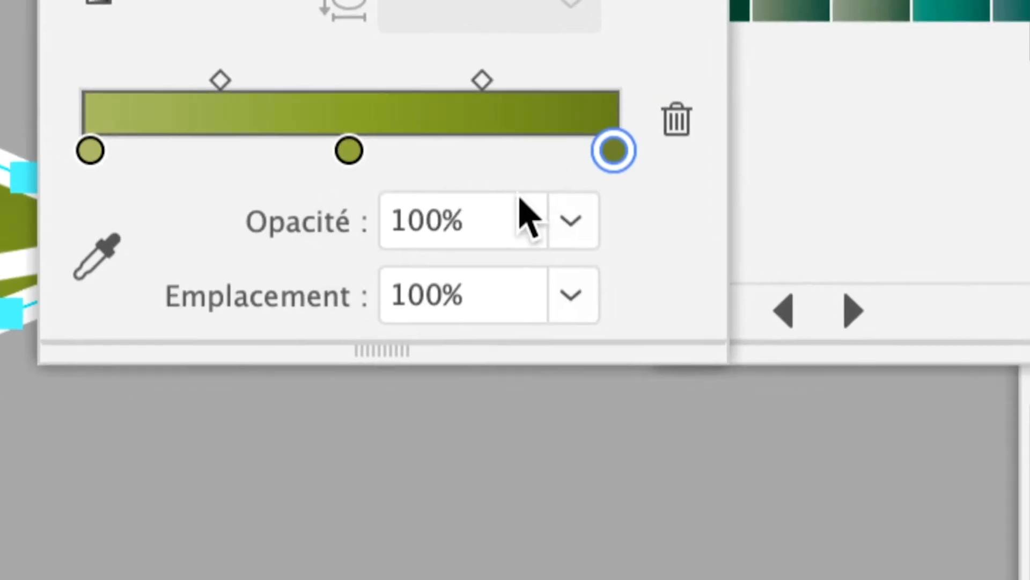
# - Recolour the gradient's first colour stop with the bright yellow swatch
pyautogui.click(96, 150)
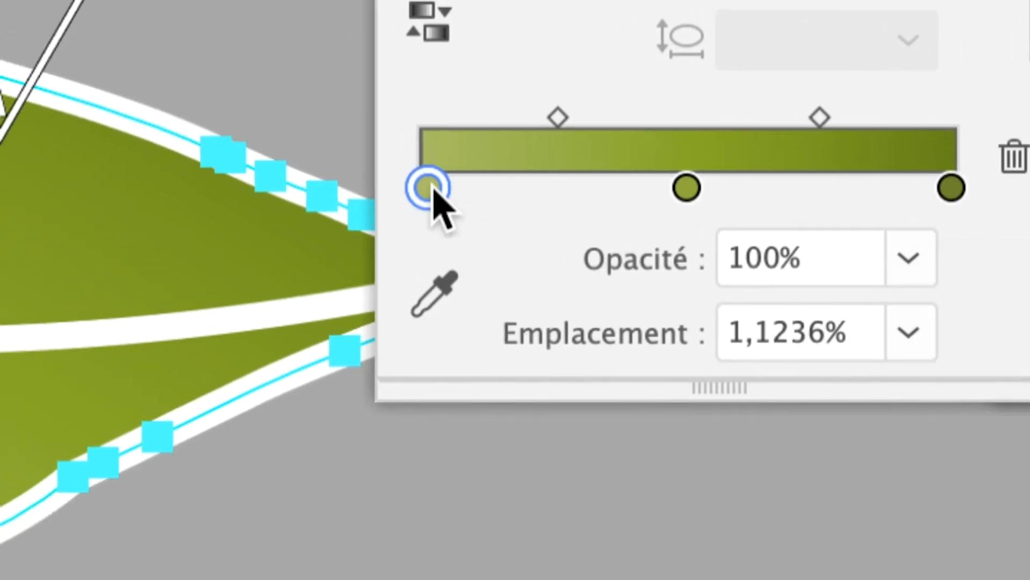
pyautogui.doubleClick(429, 188)
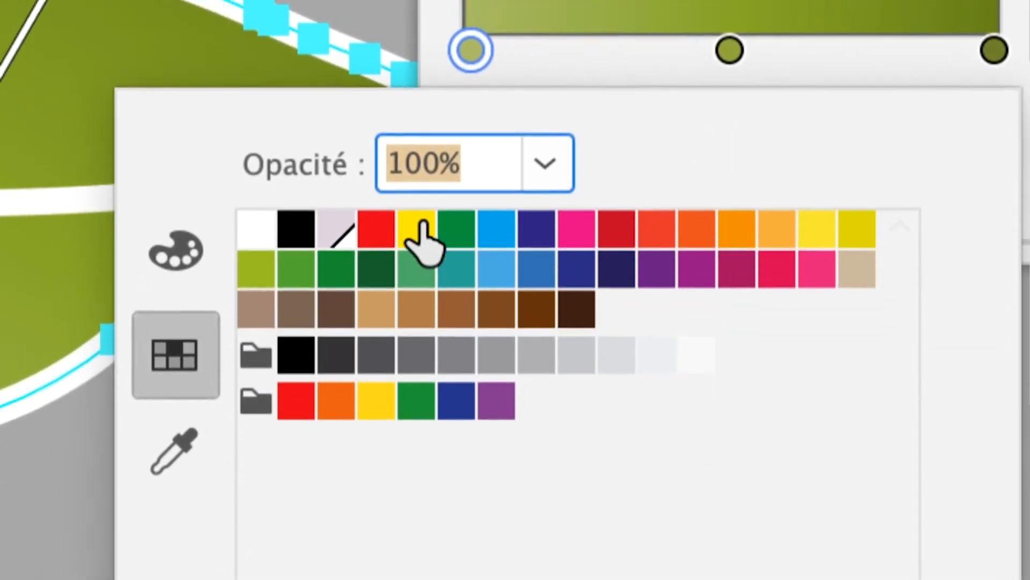
pyautogui.click(377, 369)
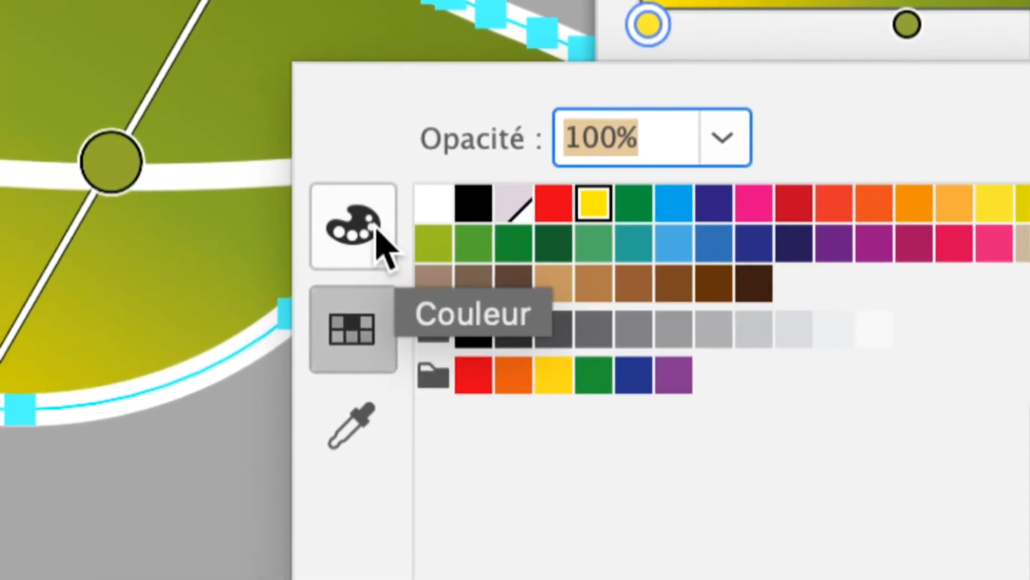
# - Switch the first stop's colour settings from swatches to colour sliders and set their colour model to RVB
pyautogui.click(376, 228)
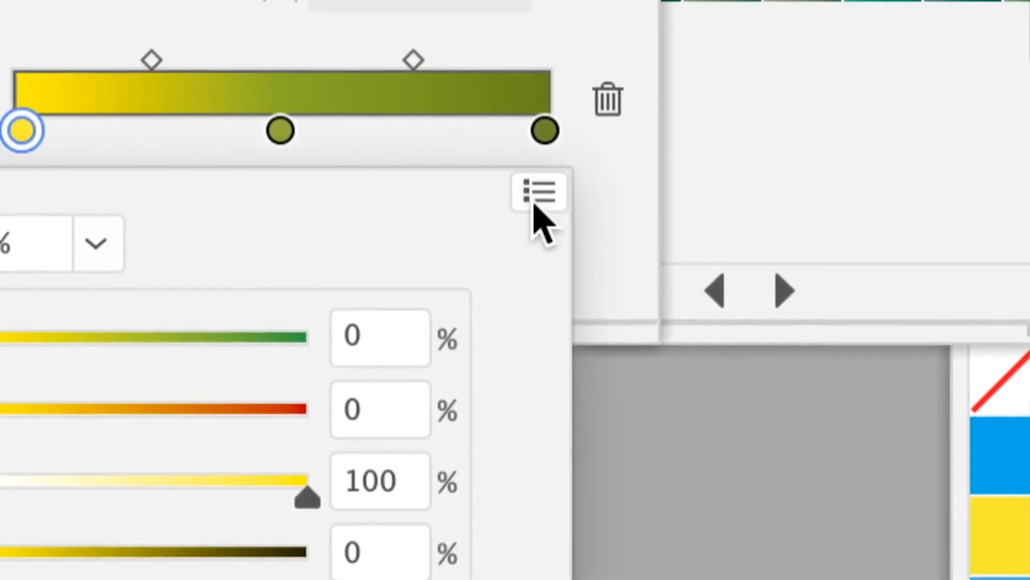
pyautogui.click(895, 92)
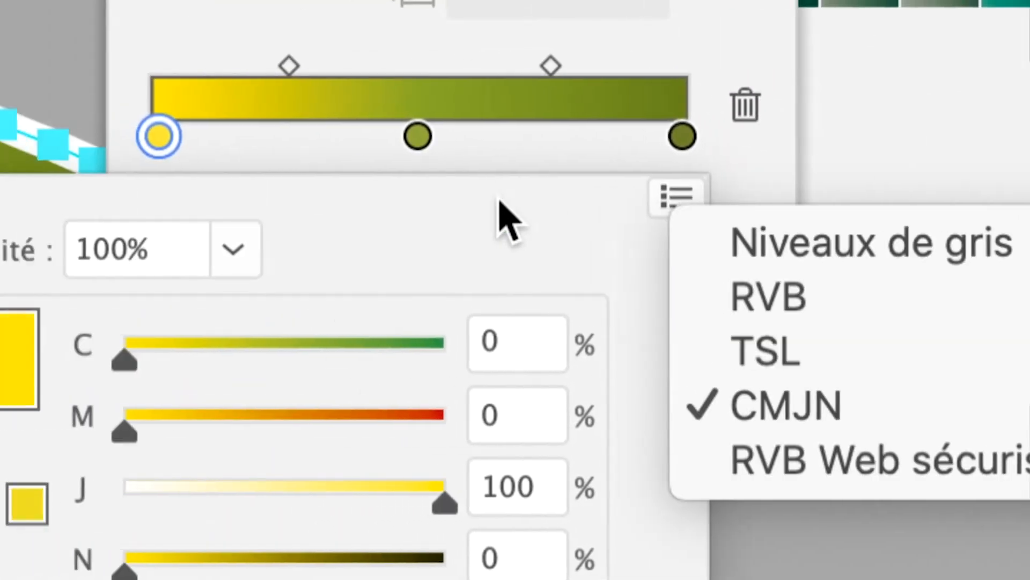
pyautogui.click(284, 214)
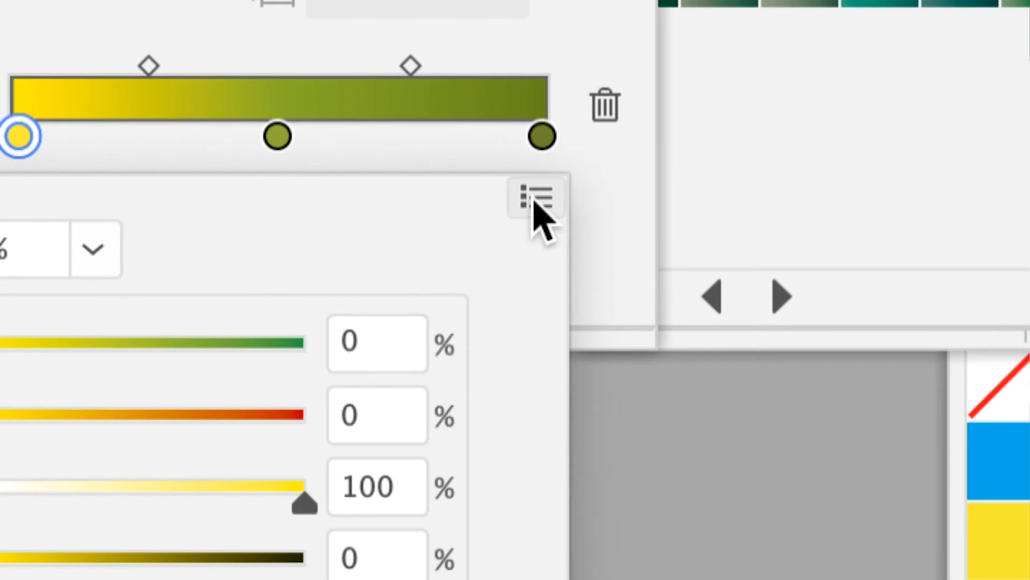
pyautogui.click(874, 145)
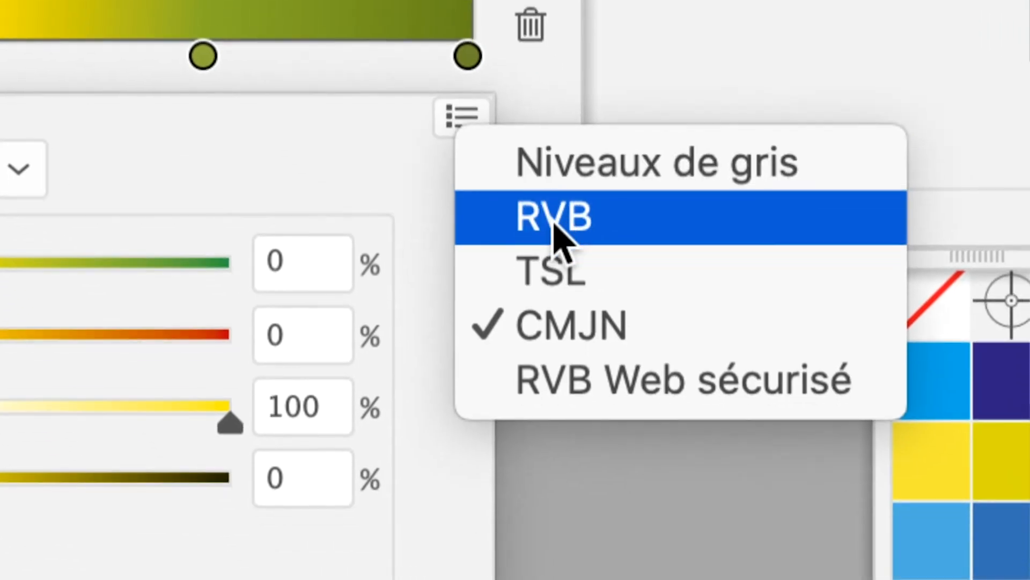
pyautogui.click(609, 239)
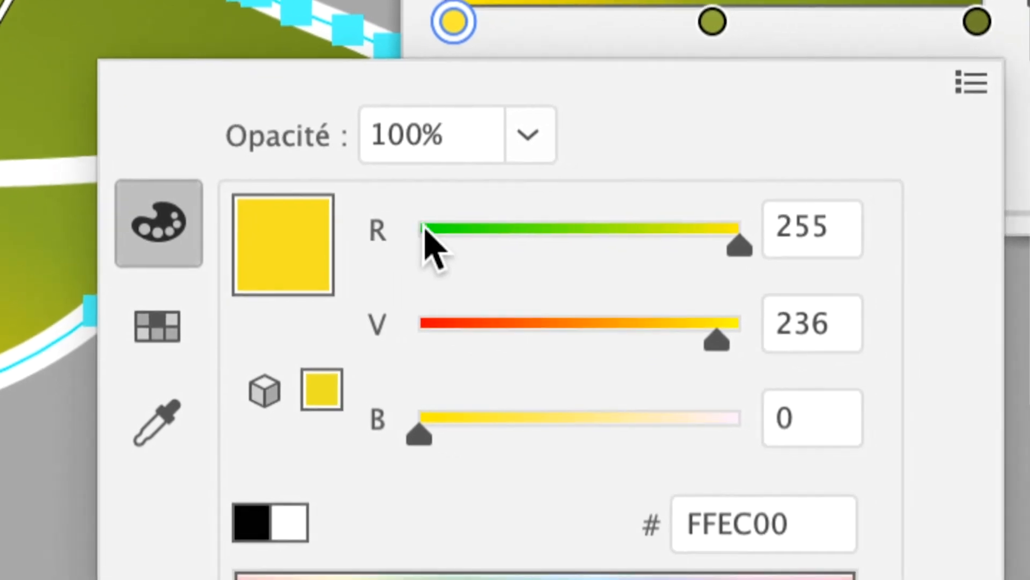
# - Adjust the first gradient stop to green with R 18, V 244 and B 0
pyautogui.click(464, 243)
pyautogui.moveTo(430, 239); pyautogui.dragTo(467, 242)
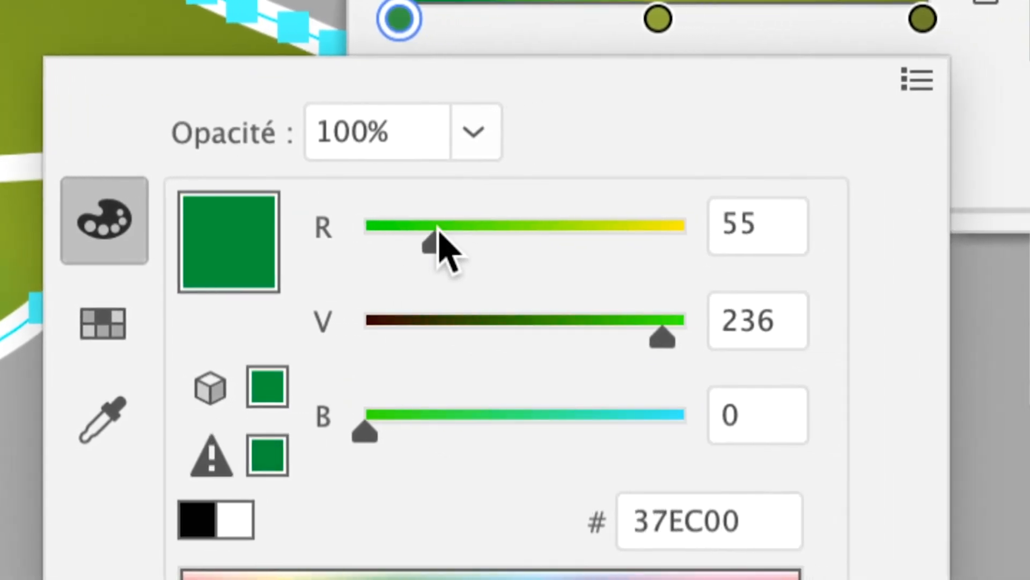
pyautogui.click(402, 320)
pyautogui.click(485, 248)
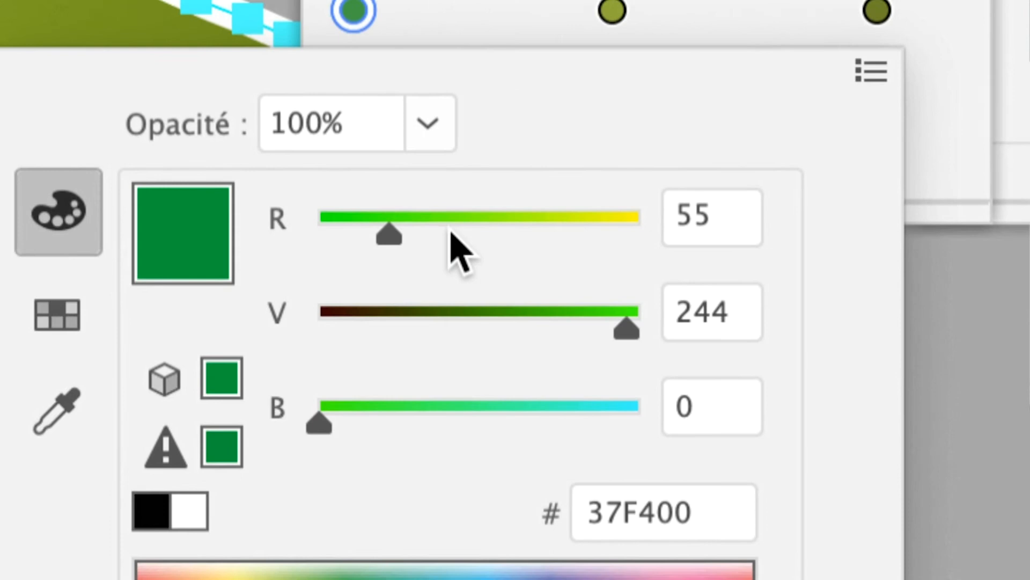
pyautogui.moveTo(451, 231); pyautogui.dragTo(332, 217)
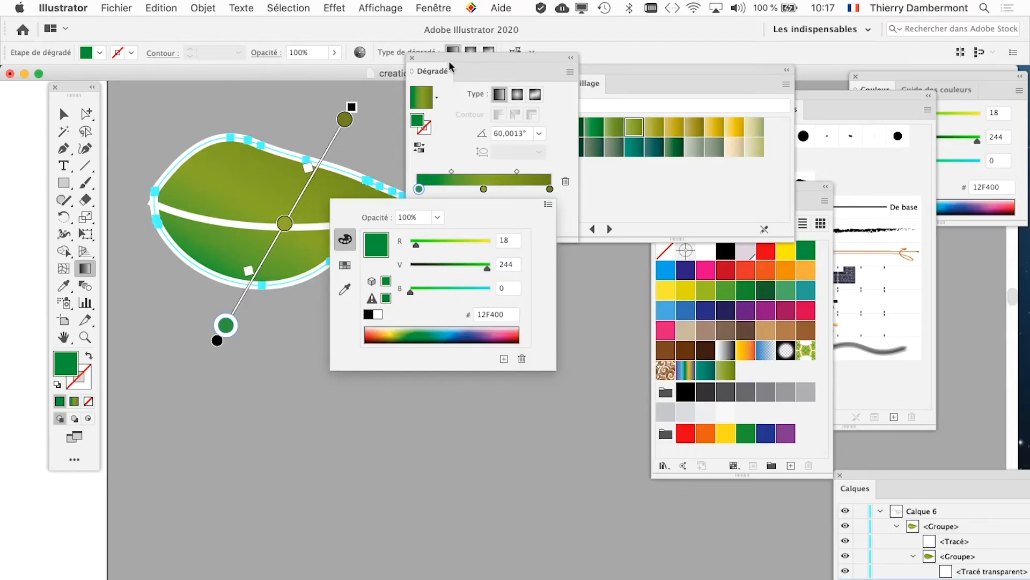
# - Close the stop's colour settings and reposition the Dégradé panel, leaving it just beyond the leaf's tip
pyautogui.click(450, 56)
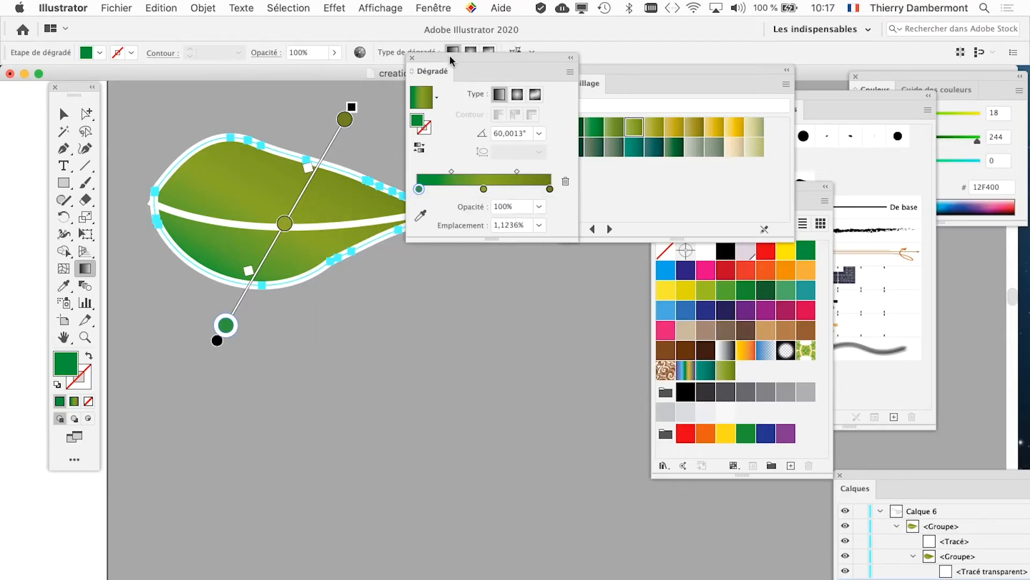
pyautogui.moveTo(442, 58); pyautogui.dragTo(511, 109)
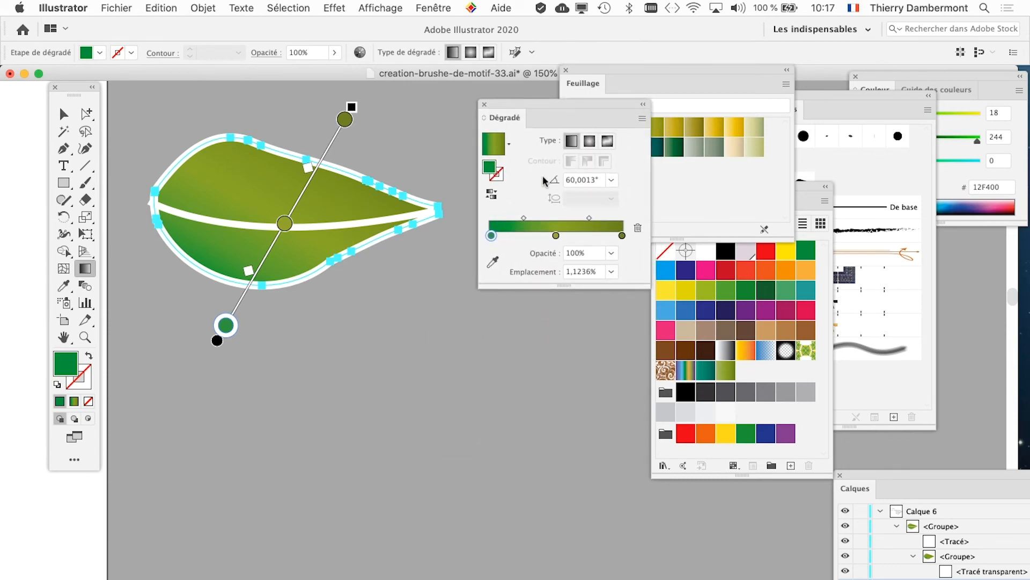
pyautogui.press('alt+super+8')
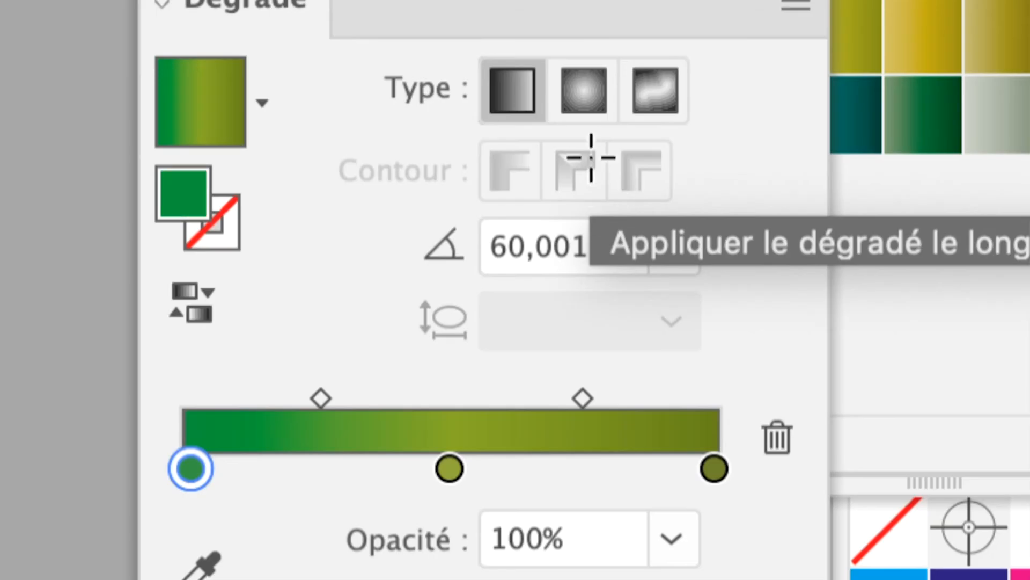
pyautogui.press('alt+super+8')
pyautogui.press('super+Tab')
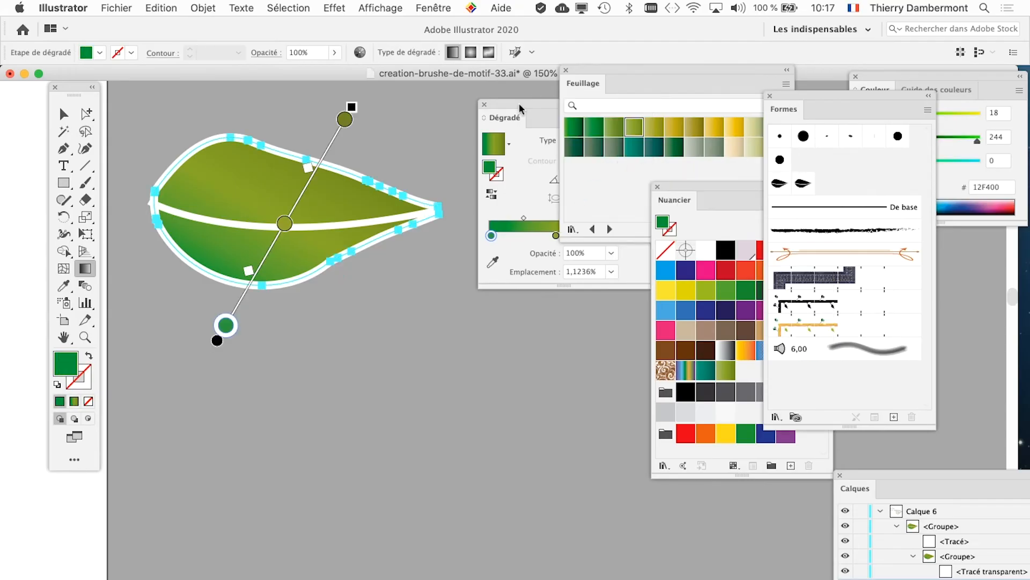
pyautogui.moveTo(519, 109); pyautogui.dragTo(469, 249)
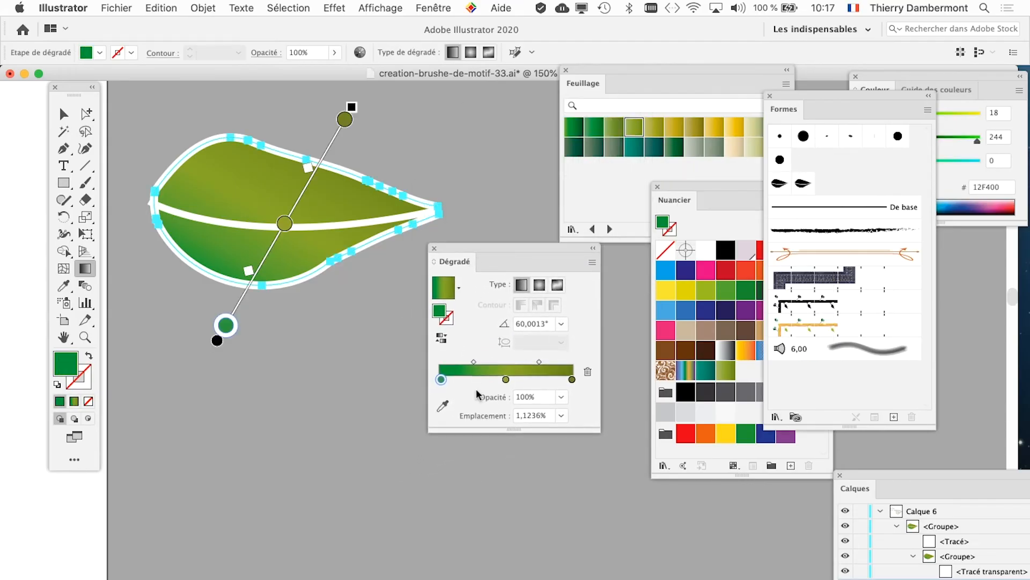
pyautogui.press('alt+super+8')
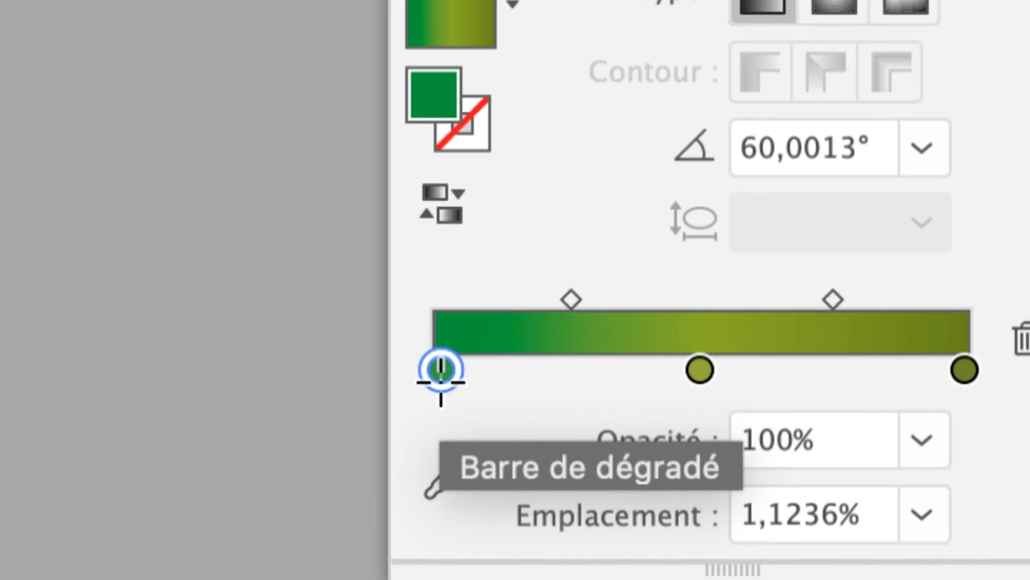
pyautogui.doubleClick(442, 380)
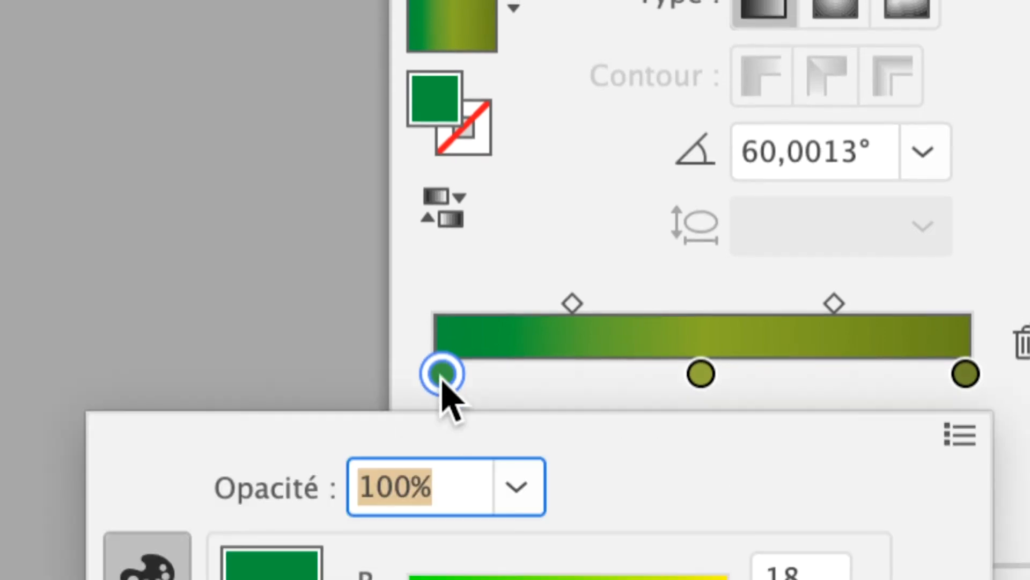
pyautogui.press('alt+super+8')
pyautogui.click(468, 245)
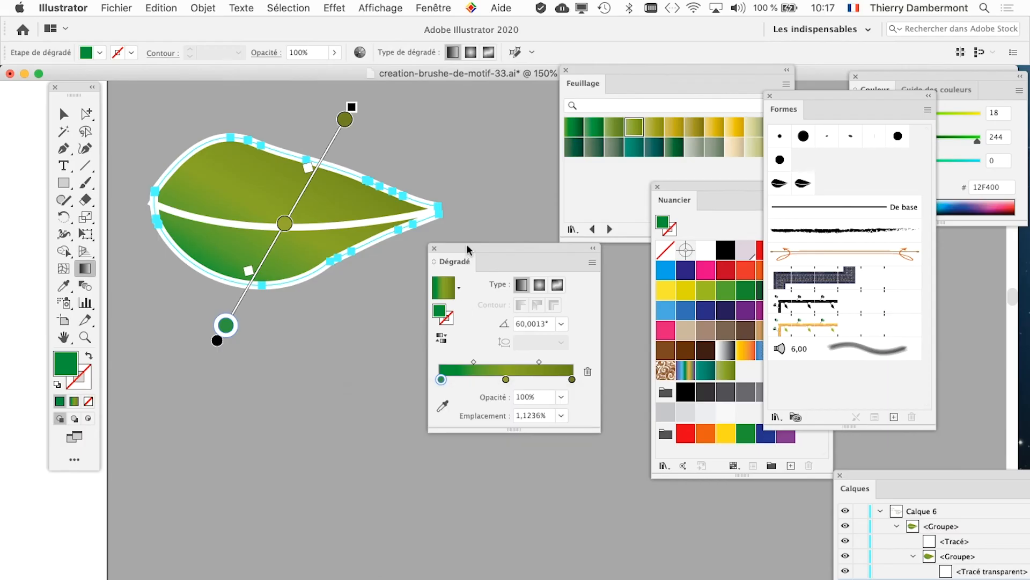
pyautogui.moveTo(466, 244); pyautogui.dragTo(493, 73)
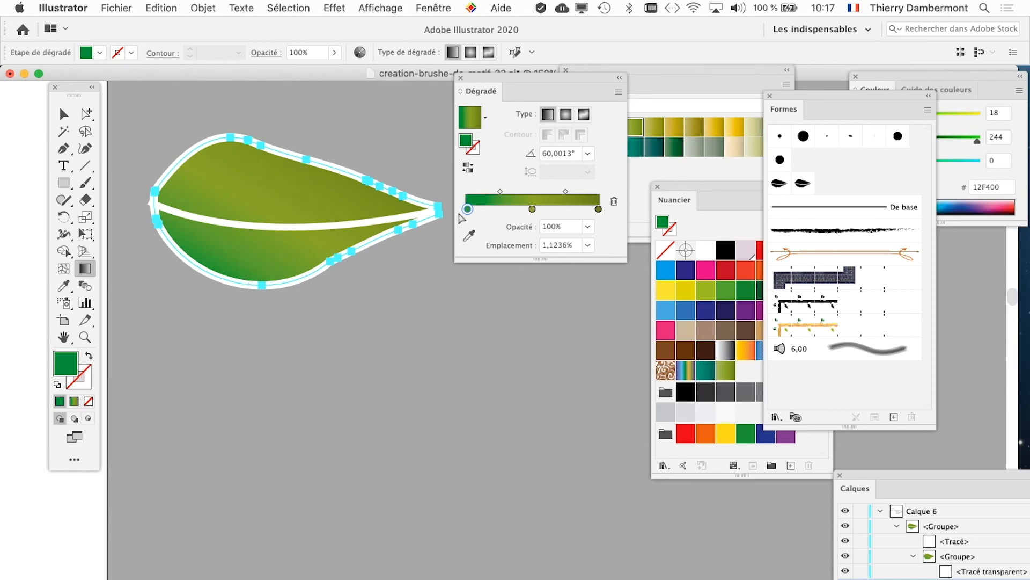
# - Recolour the first gradient stop pink with R 247, V 6 and B 224
pyautogui.press('alt+super+8')
pyautogui.doubleClick(462, 212)
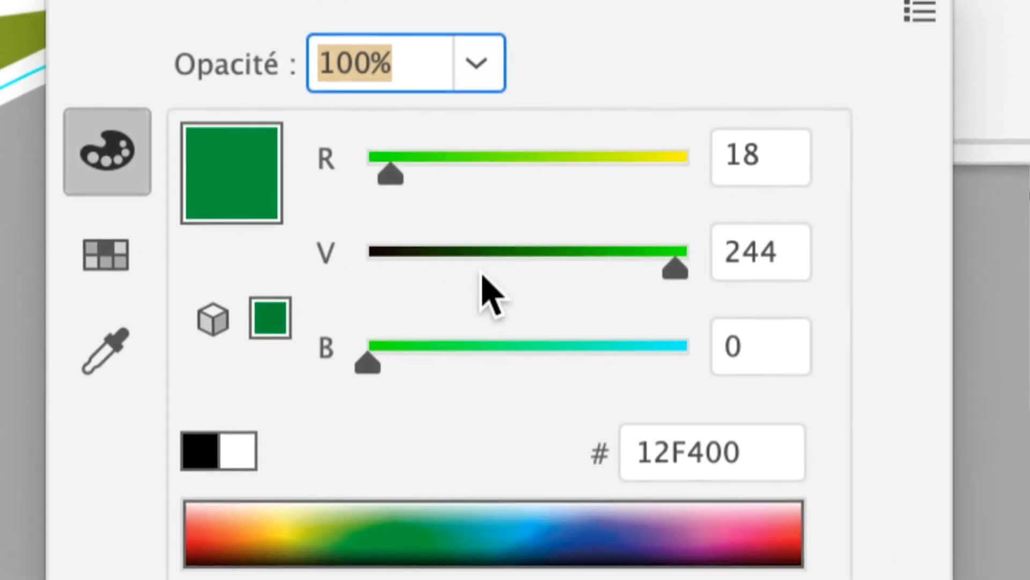
pyautogui.click(539, 252)
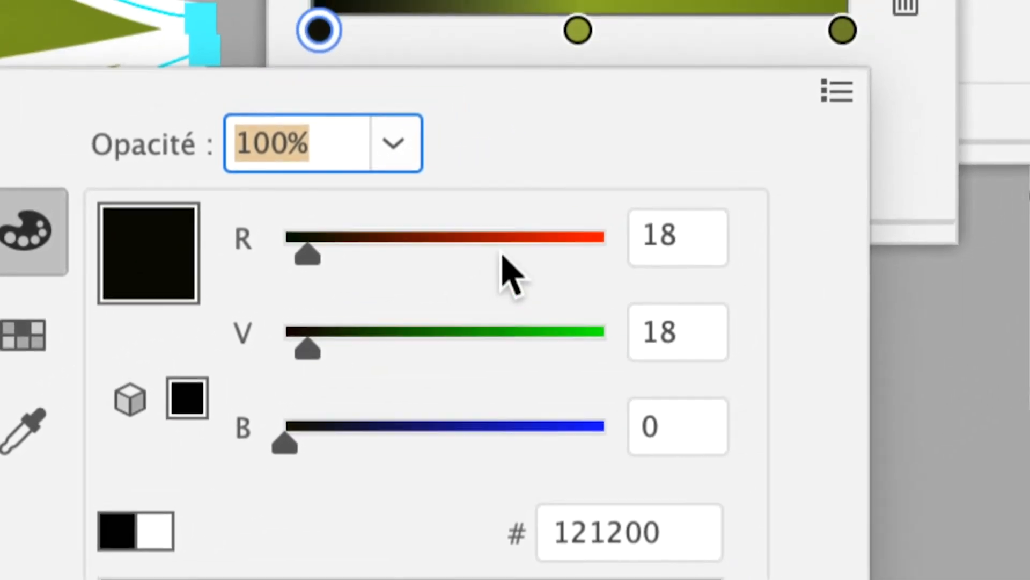
pyautogui.moveTo(512, 206); pyautogui.dragTo(508, 206)
pyautogui.click(539, 281)
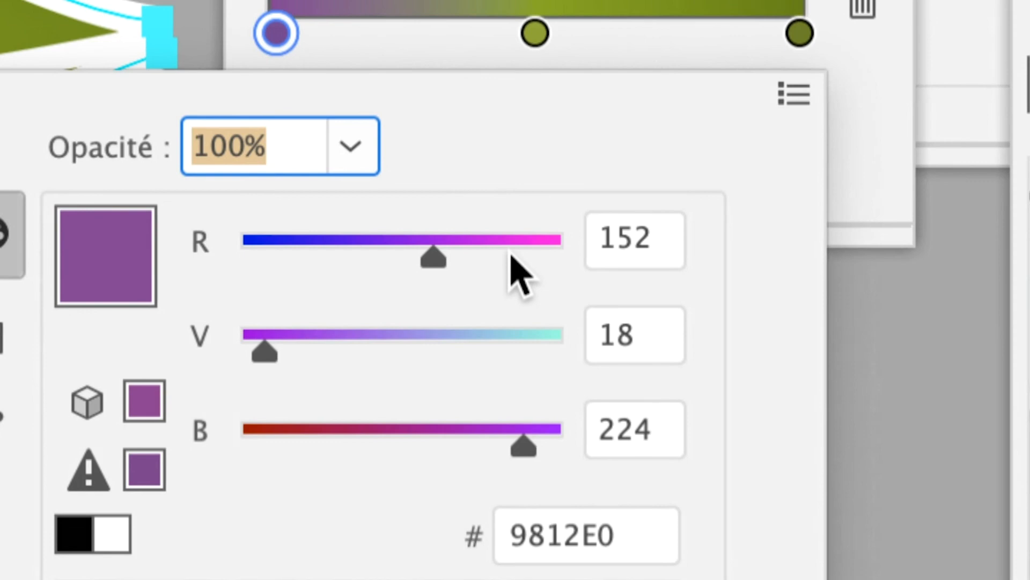
pyautogui.moveTo(511, 257); pyautogui.dragTo(531, 251)
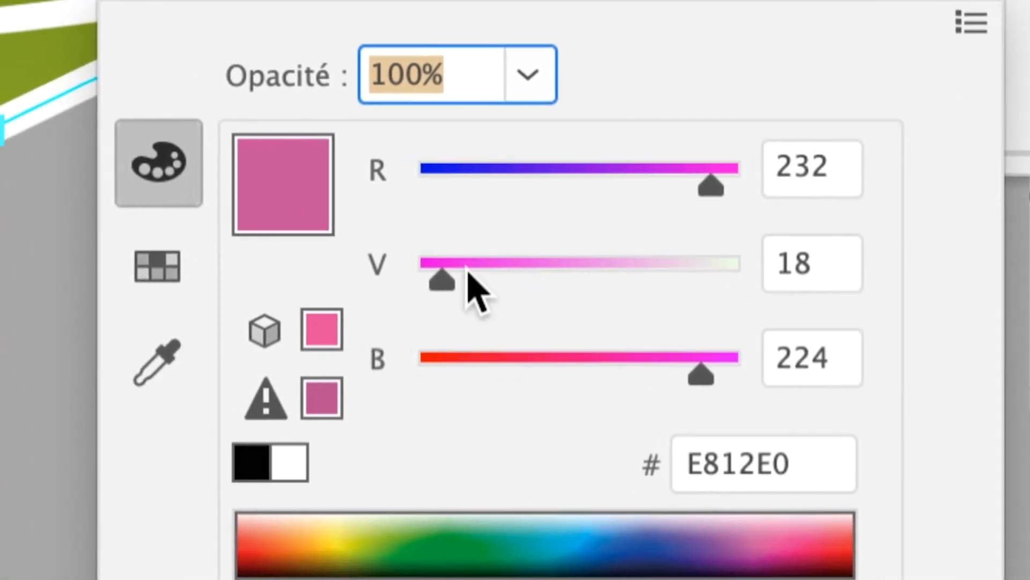
pyautogui.moveTo(264, 349); pyautogui.dragTo(259, 351)
pyautogui.moveTo(462, 272); pyautogui.dragTo(456, 272)
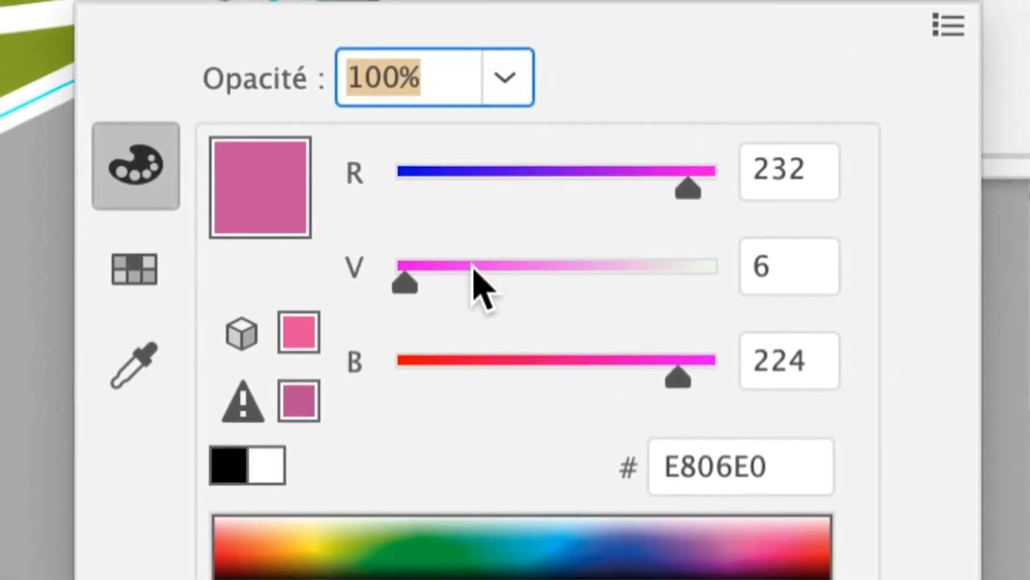
pyautogui.moveTo(738, 179); pyautogui.dragTo(758, 182)
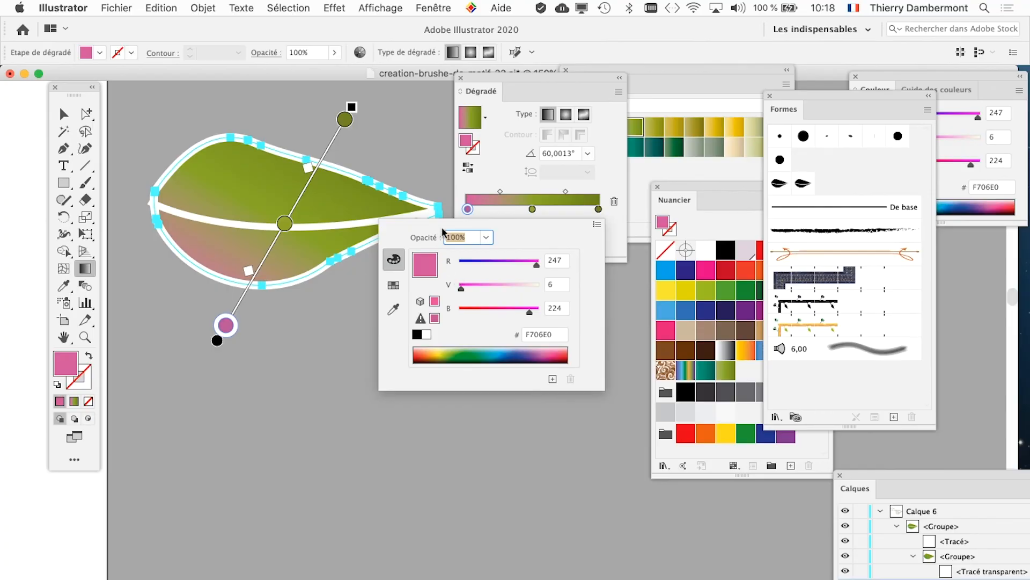
# - Change the document's colour mode to Couleurs RVB, and move the Dégradé panel and the Feuillage library clear of each other
pyautogui.click(117, 7)
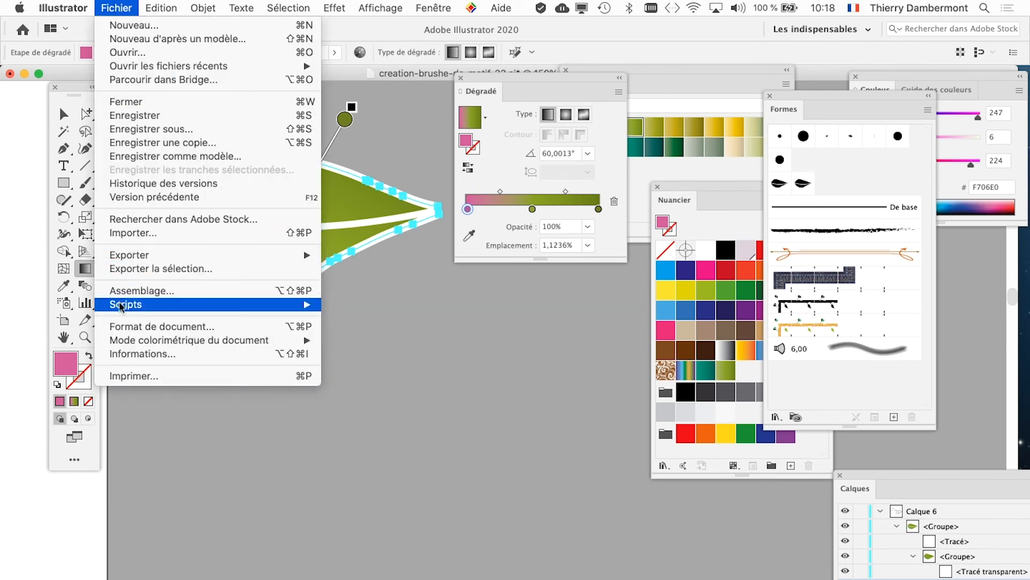
pyautogui.moveTo(134, 340)
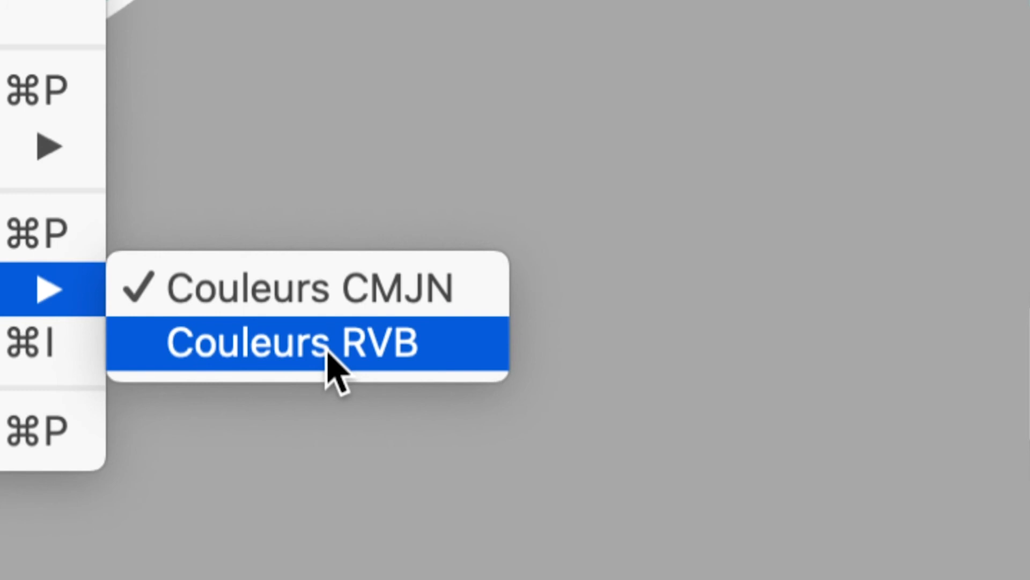
pyautogui.click(328, 353)
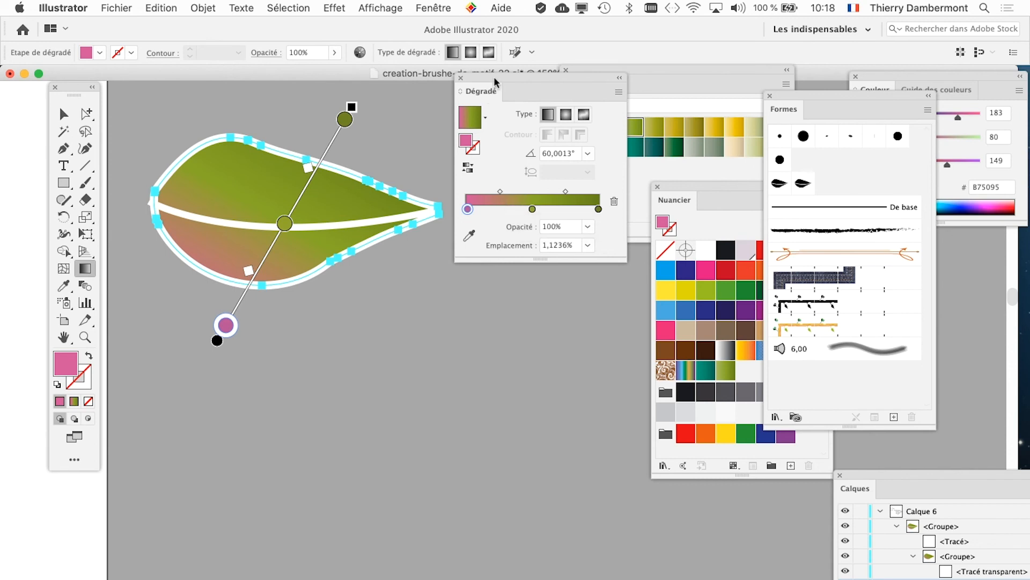
pyautogui.moveTo(497, 83); pyautogui.dragTo(486, 116)
pyautogui.moveTo(591, 67); pyautogui.dragTo(669, 100)
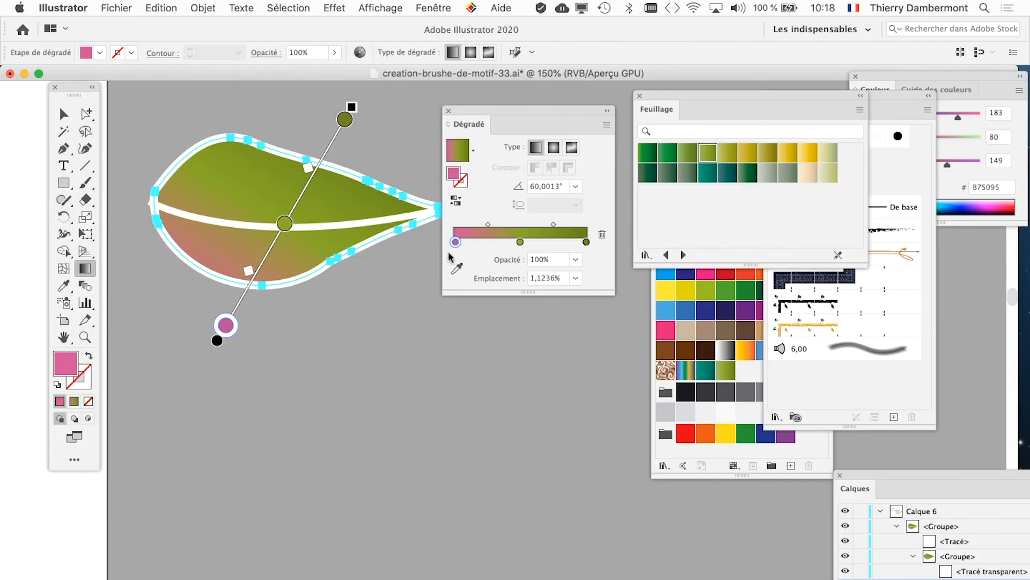
# - Recolour the first gradient stop bright pink with R 242, V 80 and B 248, and move the Dégradé panel away from the leaf
pyautogui.click(455, 243)
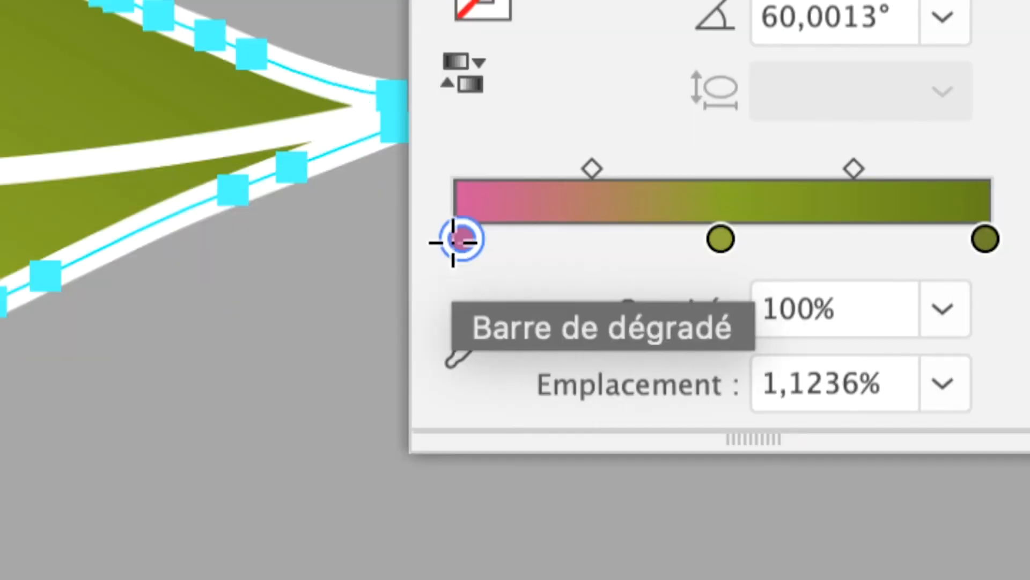
pyautogui.doubleClick(453, 241)
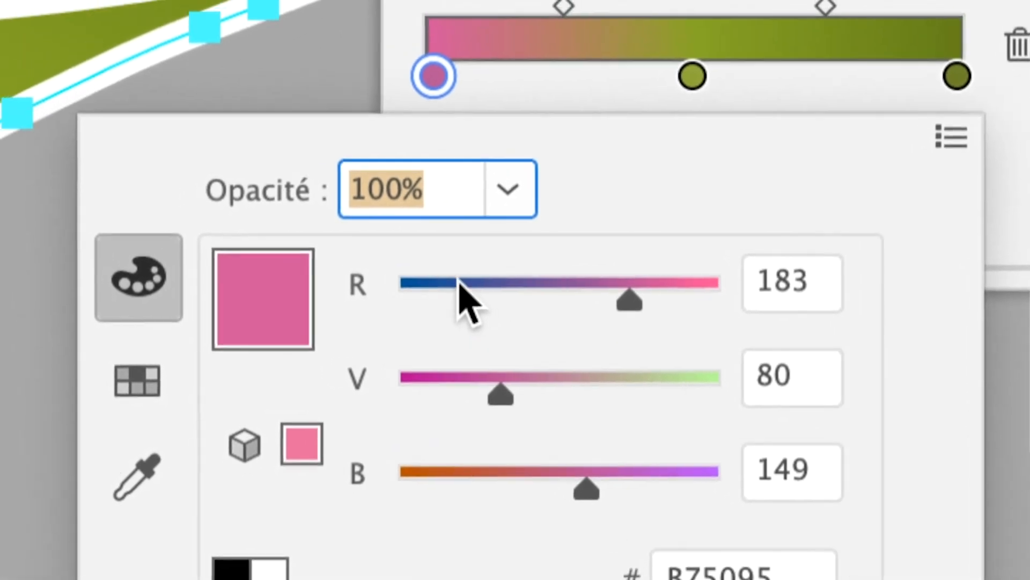
pyautogui.moveTo(458, 281); pyautogui.dragTo(703, 285)
pyautogui.moveTo(590, 478); pyautogui.dragTo(695, 475)
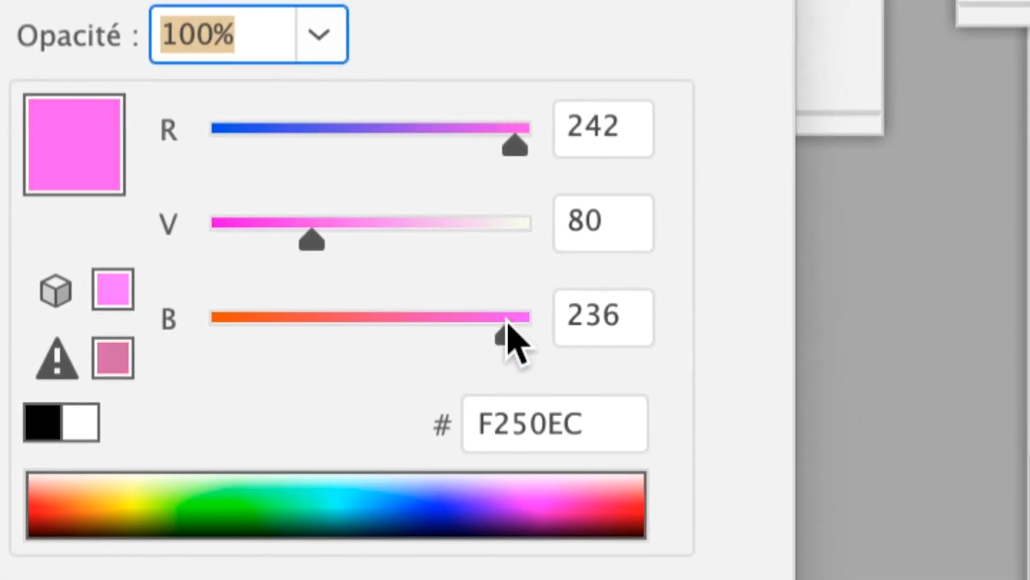
pyautogui.moveTo(507, 325); pyautogui.dragTo(523, 324)
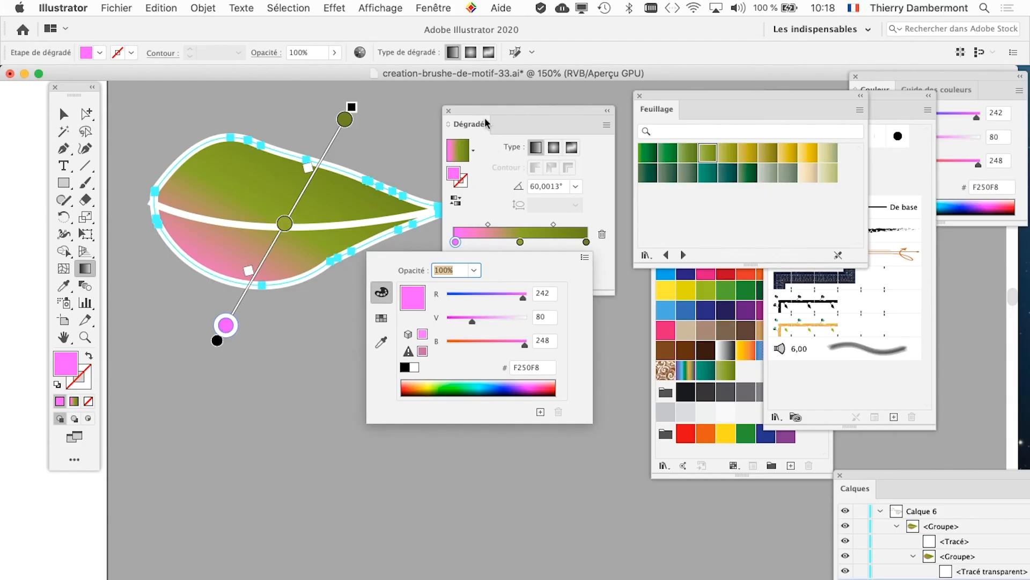
pyautogui.moveTo(486, 123); pyautogui.dragTo(566, 124)
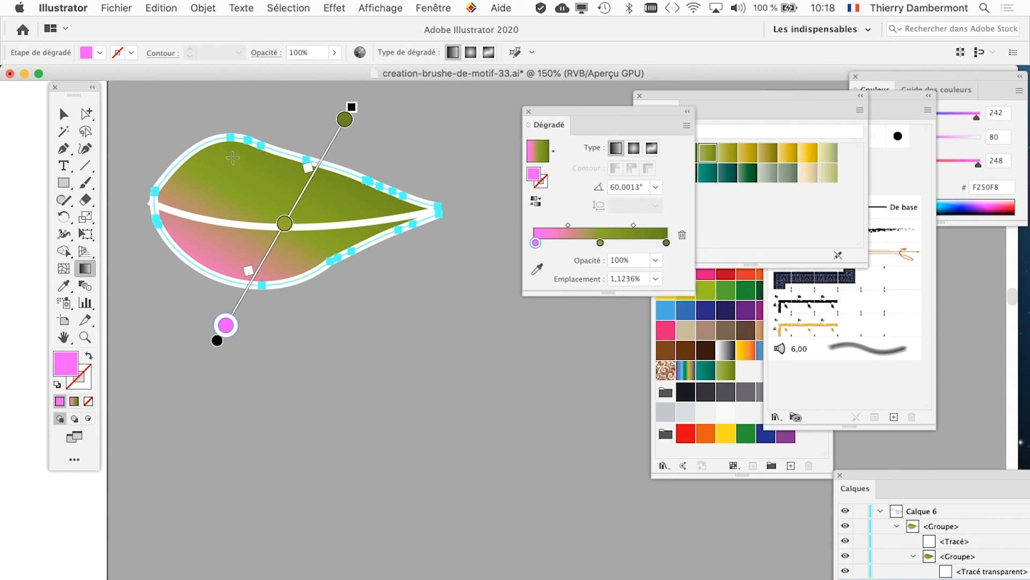
# - Redraw the gradient across the leaf in several directions, finishing from its lower base to above its tip at about 21.4°
pyautogui.click(82, 270)
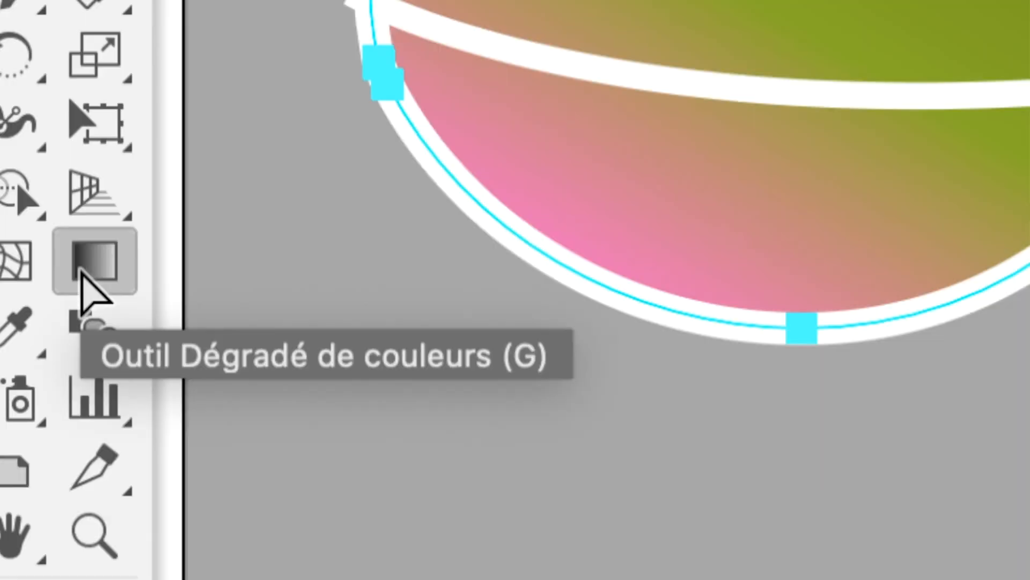
pyautogui.click(82, 270)
pyautogui.moveTo(183, 159); pyautogui.dragTo(300, 288)
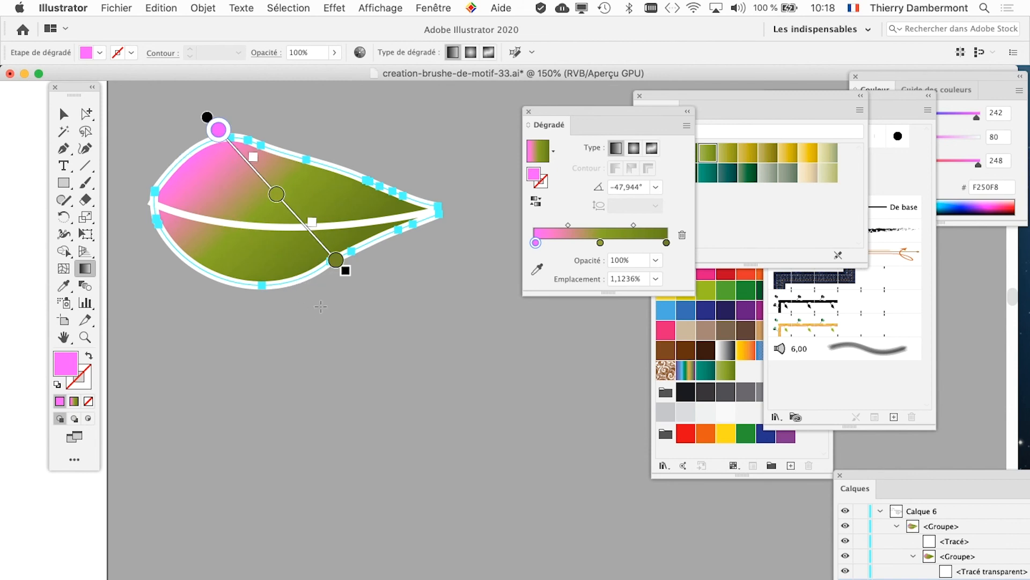
pyautogui.moveTo(376, 317); pyautogui.dragTo(213, 109)
pyautogui.moveTo(176, 263); pyautogui.dragTo(466, 149)
# - Slide the middle green gradient stop along the leaf towards the pink end, to about 26.6%
pyautogui.moveTo(314, 187); pyautogui.dragTo(278, 200)
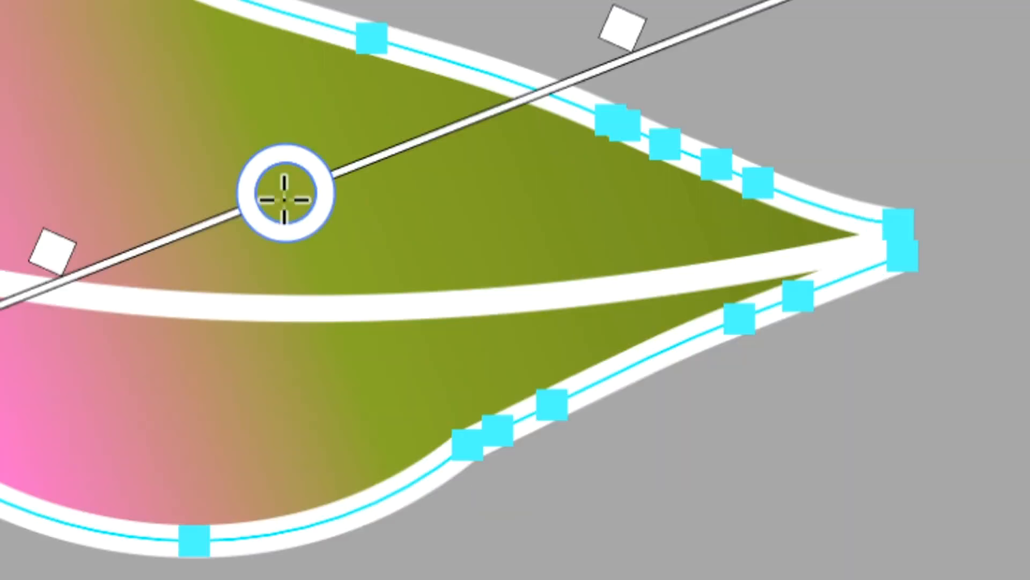
pyautogui.moveTo(234, 219)
pyautogui.mouseDown()
pyautogui.moveTo(356, 171)
pyautogui.moveTo(252, 209)
pyautogui.mouseUp()
pyautogui.press('a')
pyautogui.press('g')
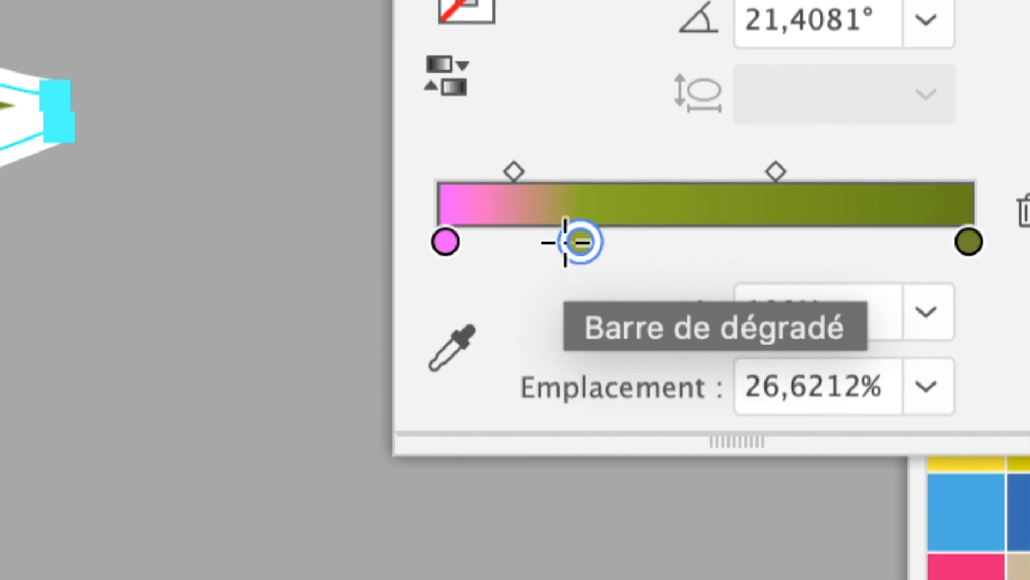
# - Shift the middle green gradient stop to about 64.8% and move the Dégradé panel lower, off the Feuillage library's tab
pyautogui.moveTo(568, 240); pyautogui.dragTo(800, 242)
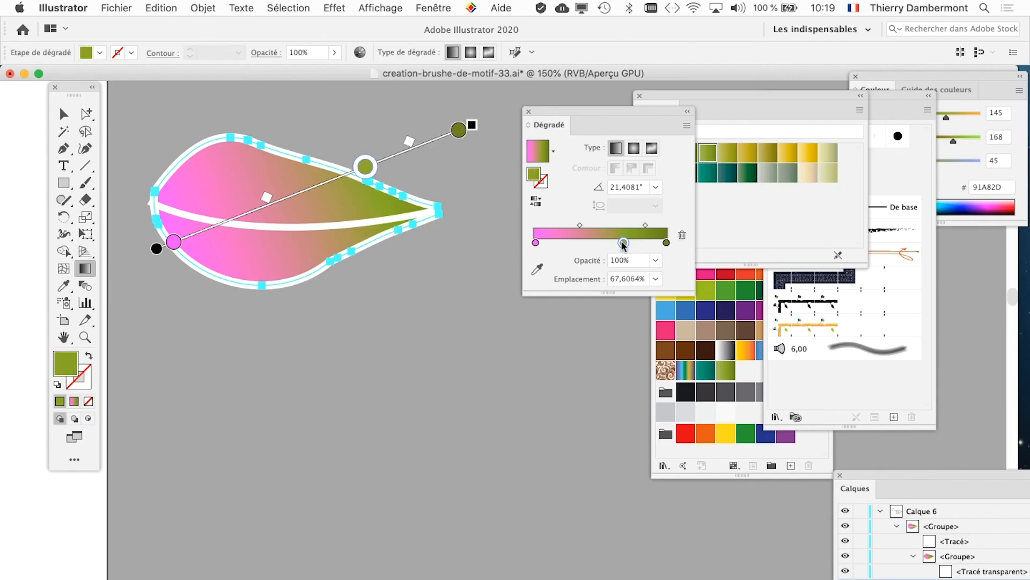
pyautogui.moveTo(623, 244)
pyautogui.mouseDown()
pyautogui.moveTo(568, 244)
pyautogui.moveTo(617, 244)
pyautogui.mouseUp()
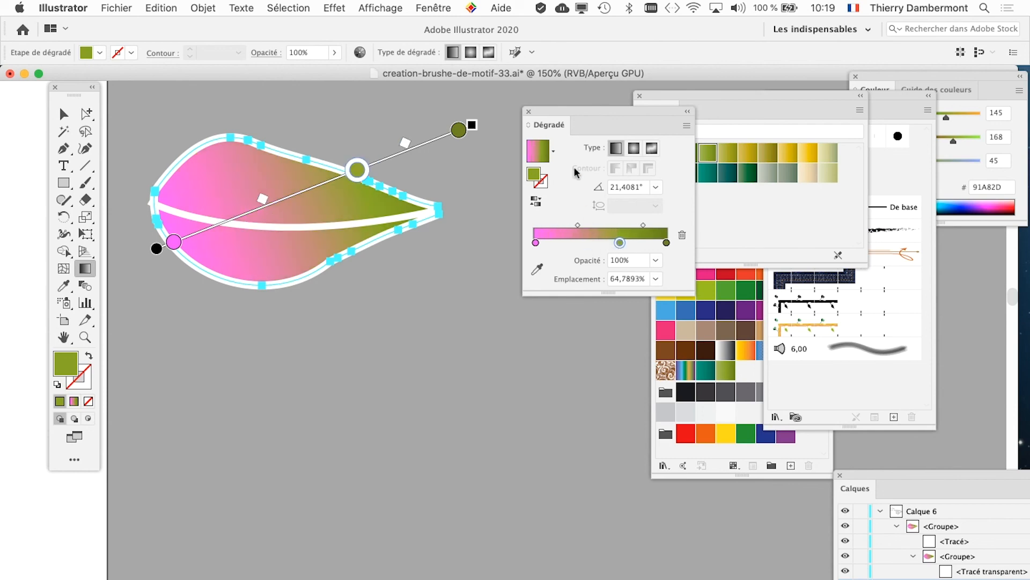
pyautogui.moveTo(572, 114); pyautogui.dragTo(545, 172)
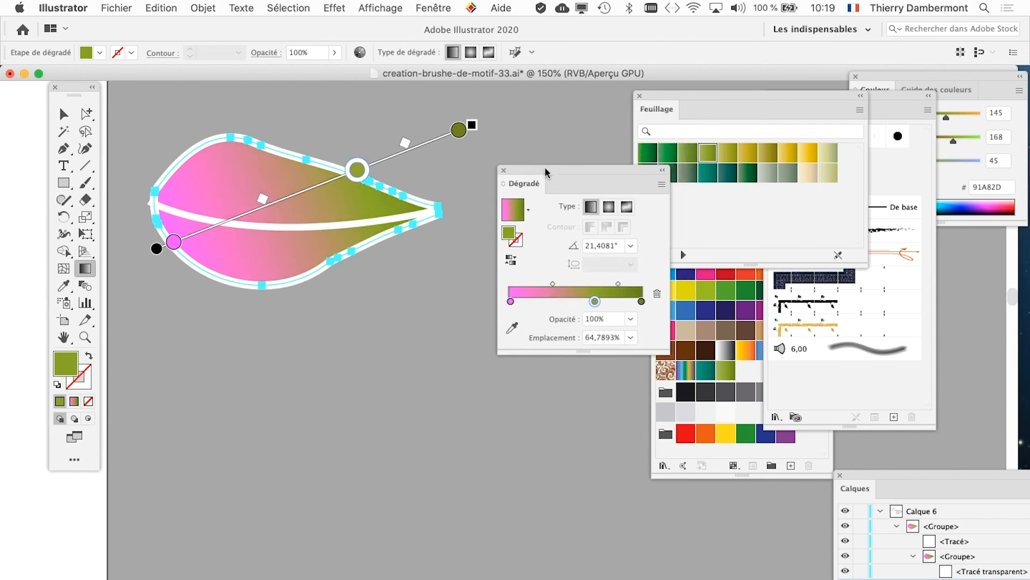